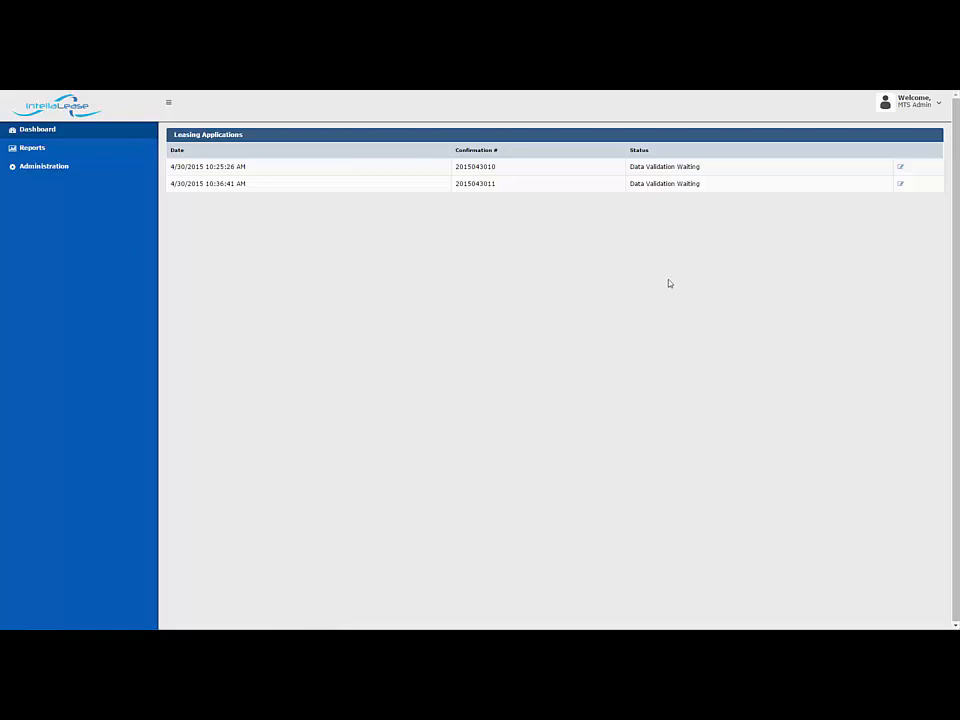
Open the first leasing application, view its Email and CreditApp documents, and close the application
left_click(900, 167)
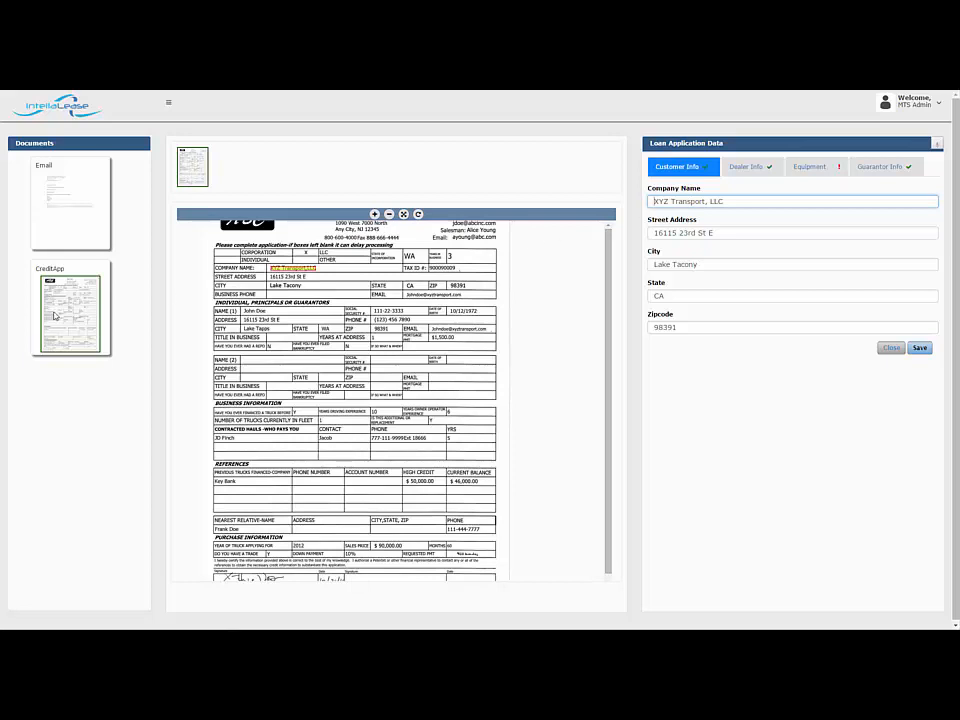
left_click(73, 225)
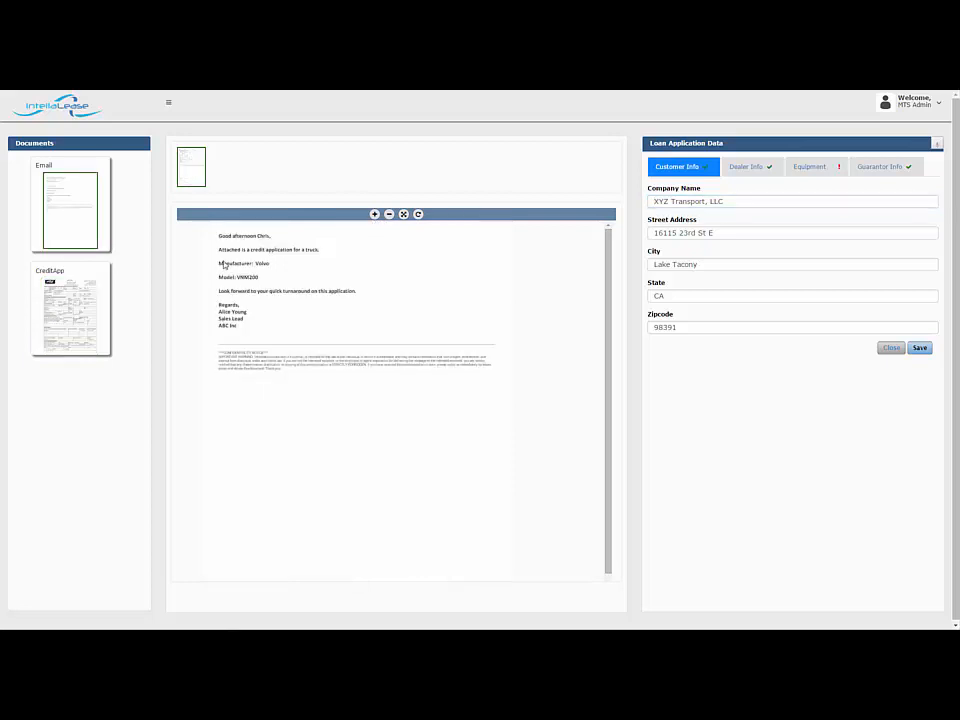
left_click(102, 310)
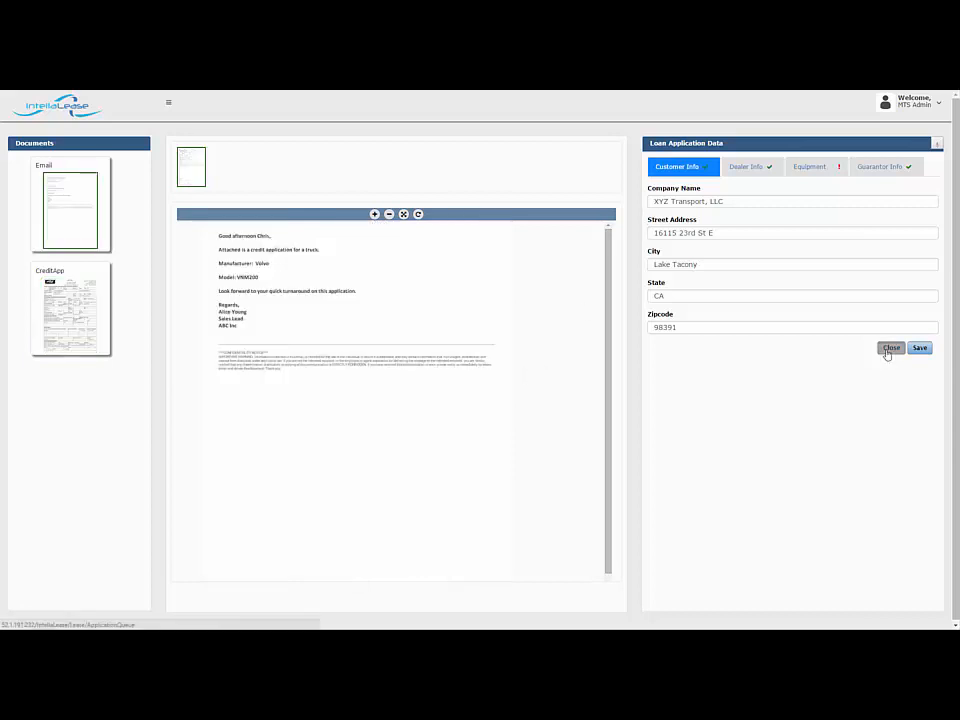
left_click(889, 349)
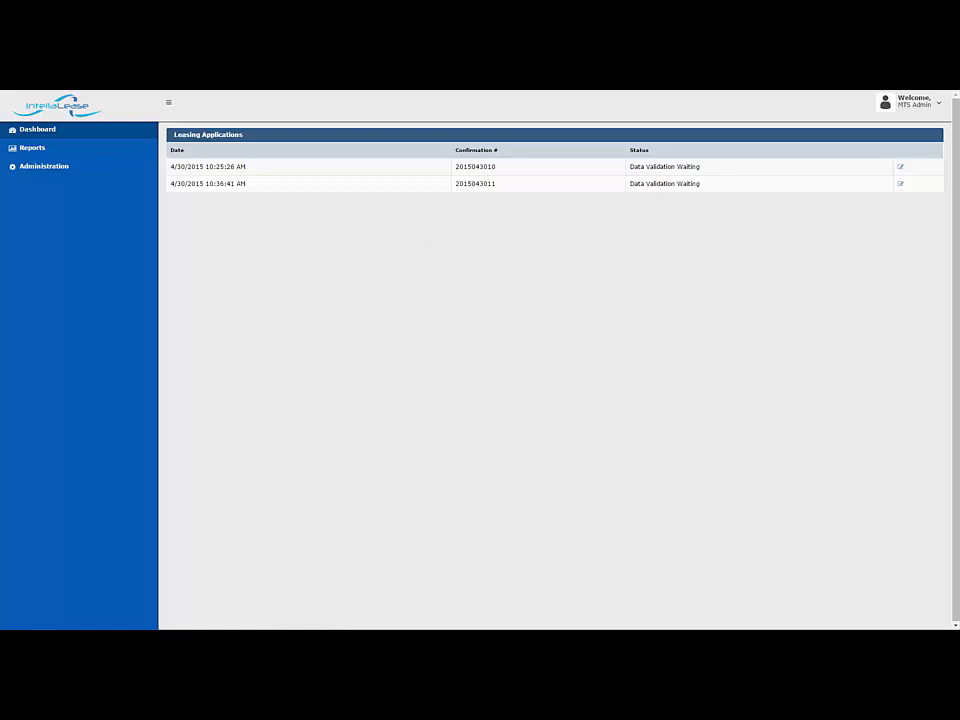
Open the second leasing application and trace the customer's street address, city, state and zipcode to the source email
left_click(901, 185)
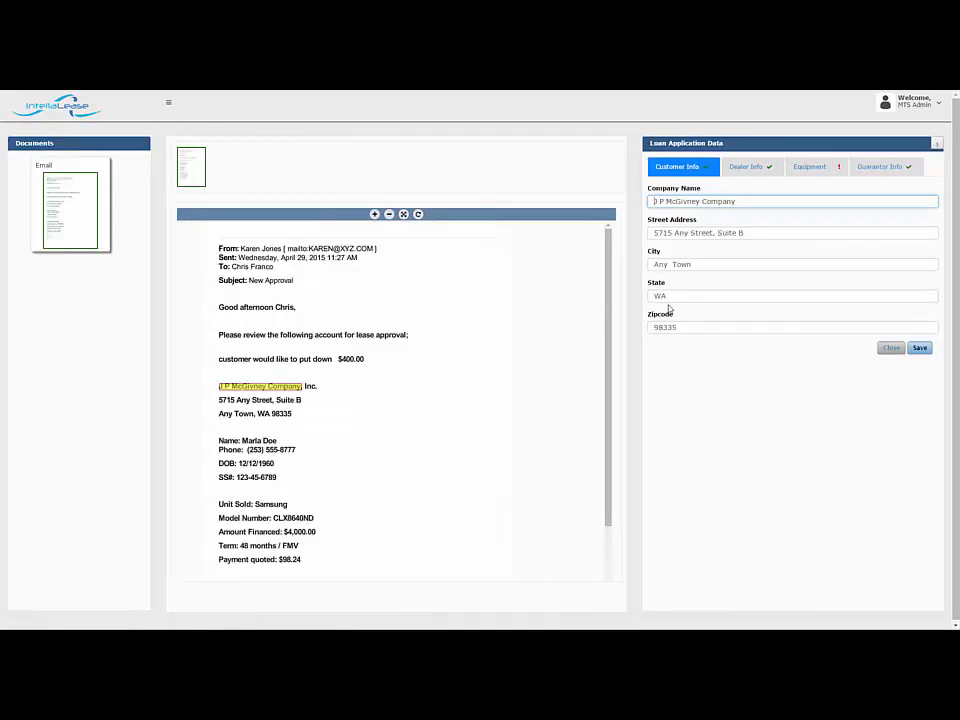
left_click(676, 232)
left_click(679, 265)
left_click(665, 297)
left_click(678, 327)
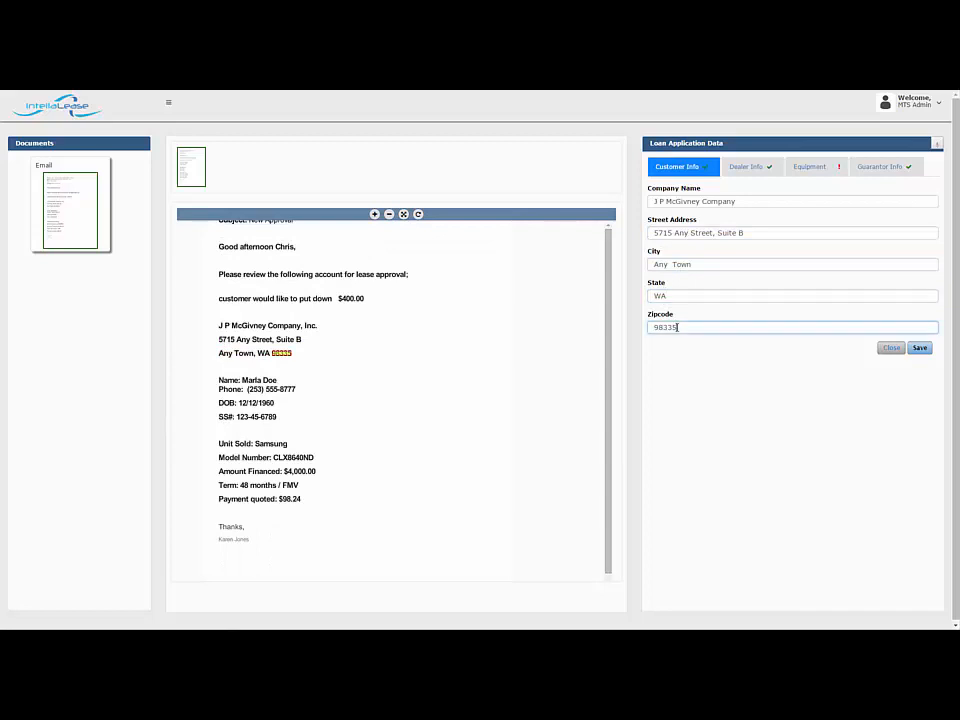
Examine the dealer information and compare the dealer lookup e-mail with the sender line of the source email
left_click(747, 168)
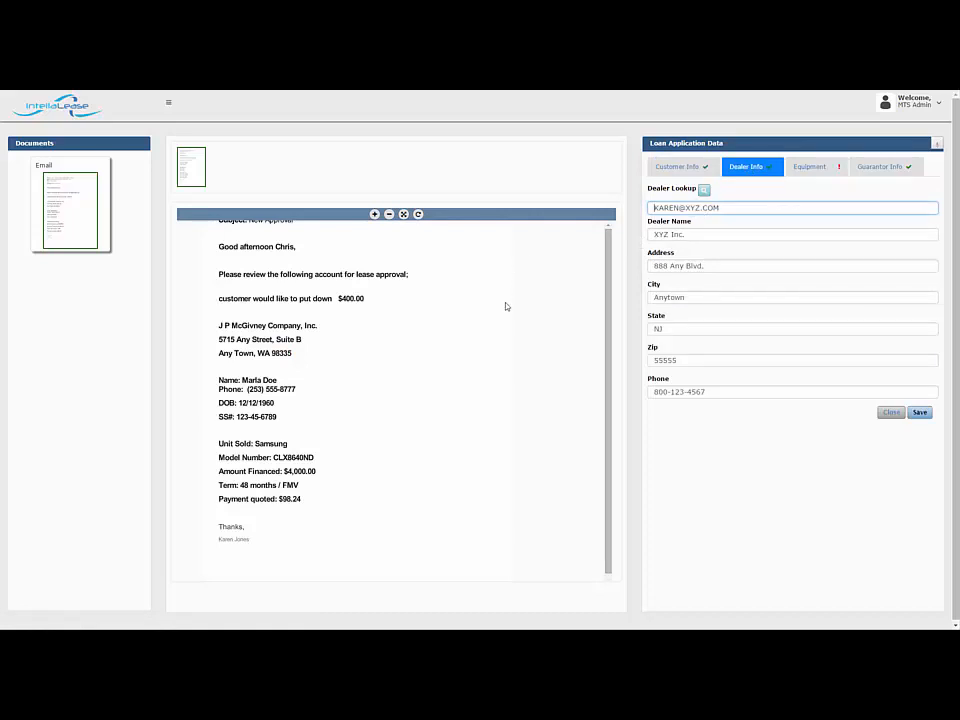
scroll(510, 382, "up", 1)
scroll(509, 385, "up", 1)
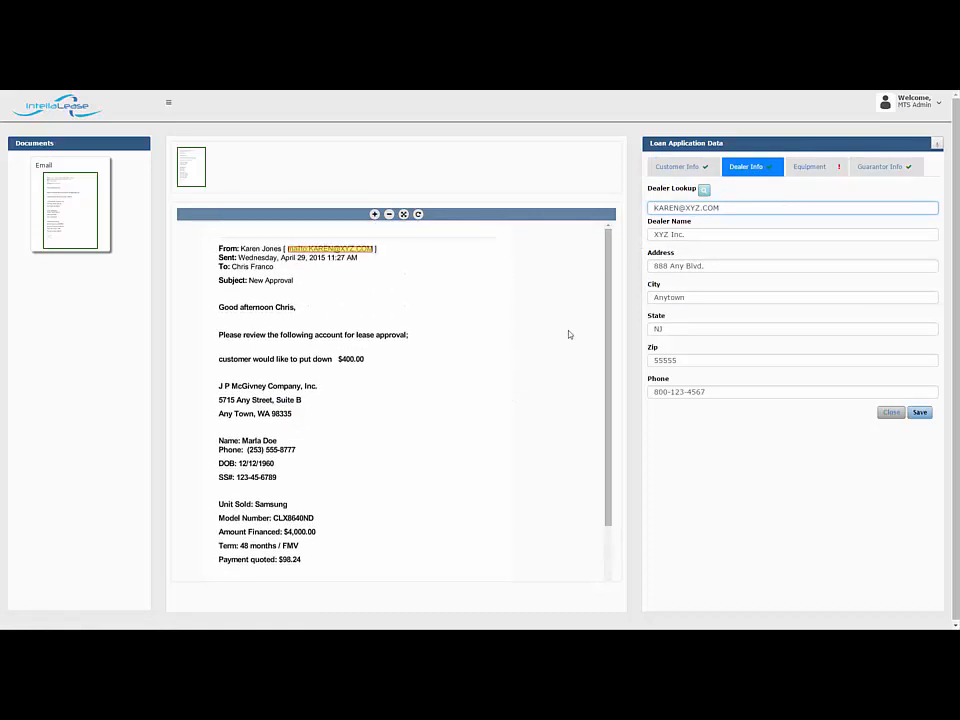
Return to the customer information and locate the street address, city and state in the source email
left_click(679, 172)
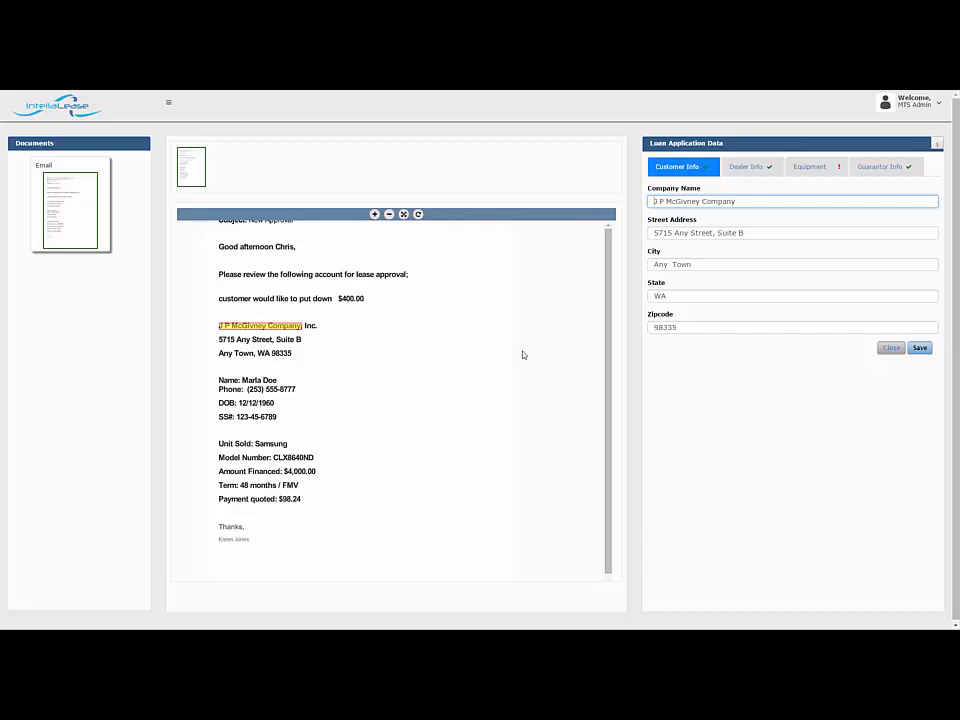
left_click(687, 232)
left_click(687, 232)
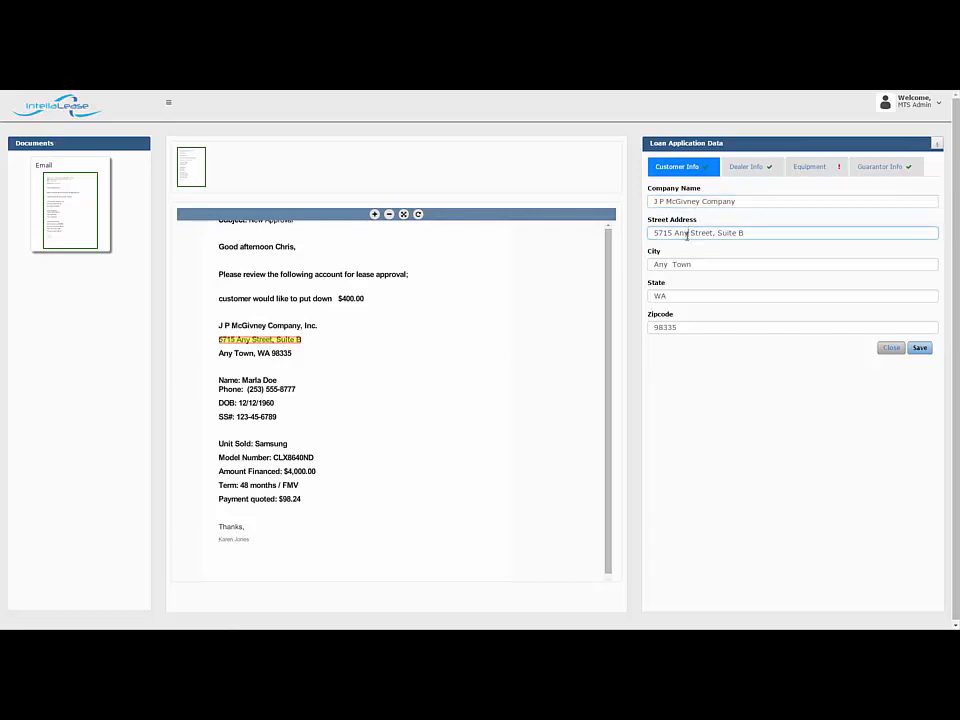
left_click(676, 264)
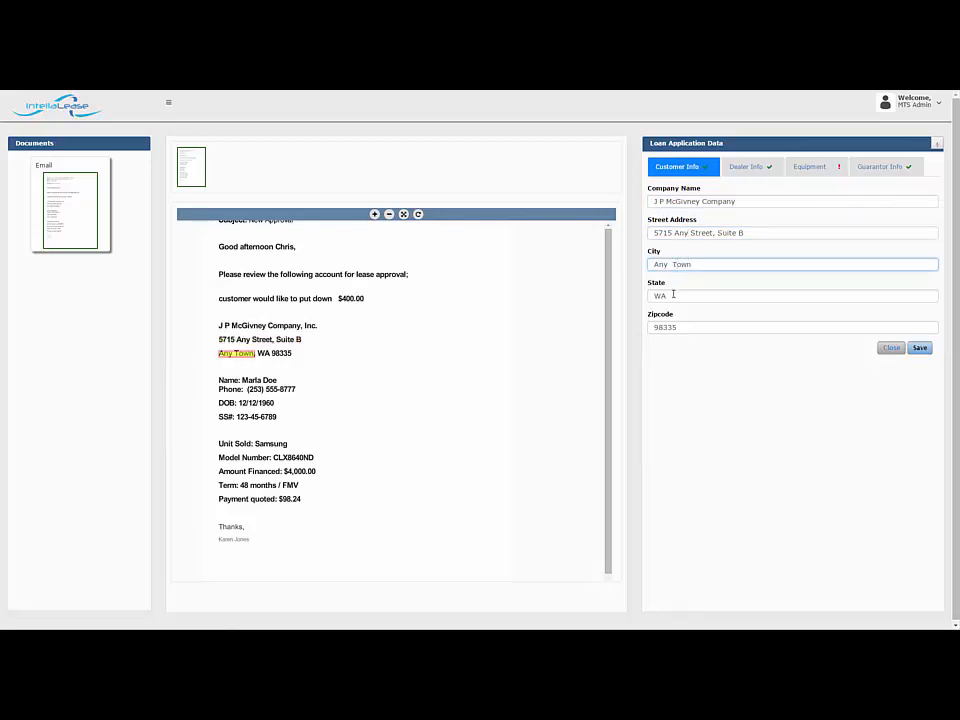
left_click(673, 294)
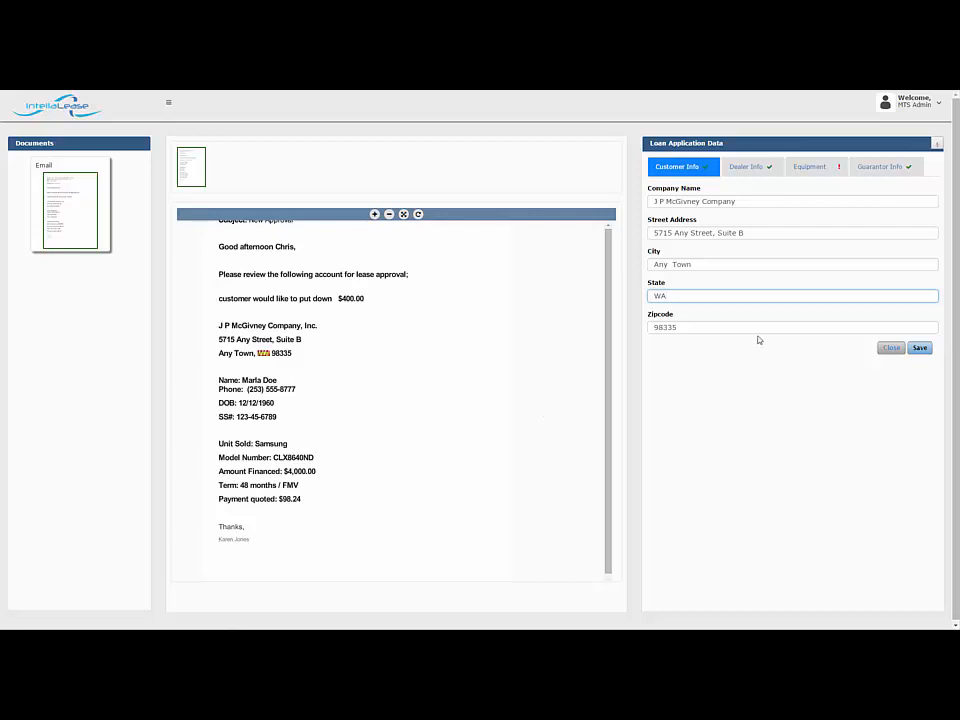
Review the dealer details against the email header, and recheck where the customer's street address and city come from
left_click(745, 170)
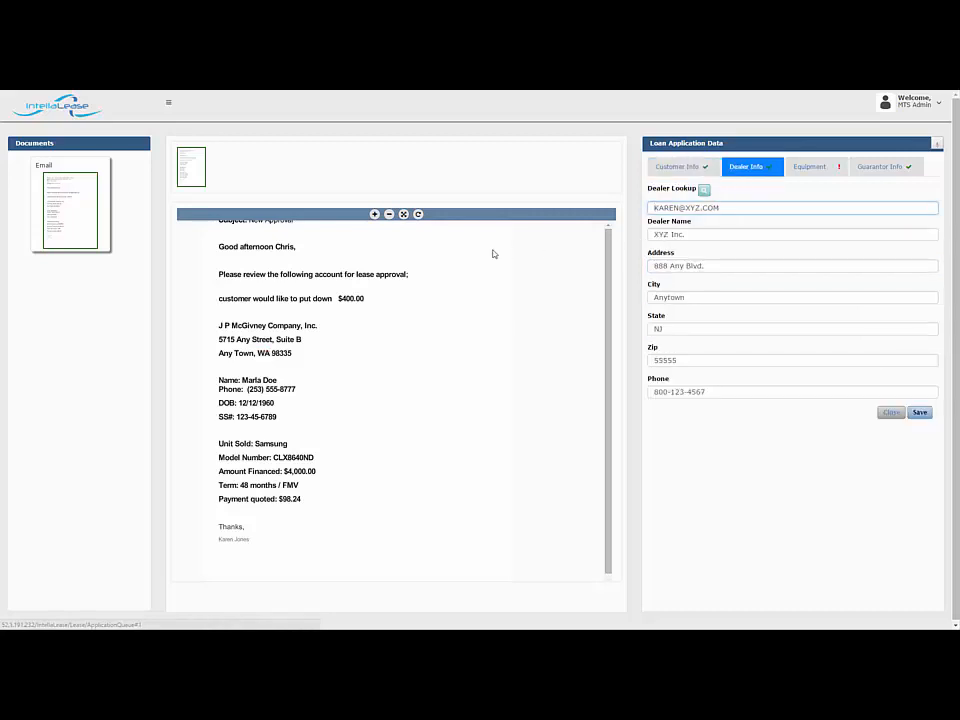
scroll(419, 375, "up", 2)
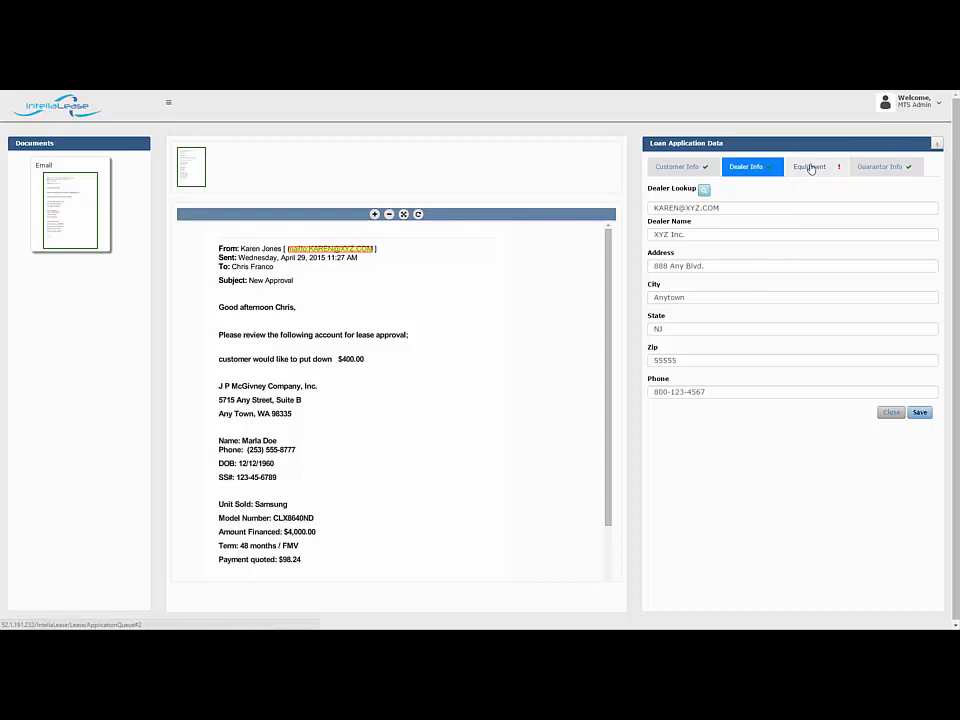
left_click(701, 168)
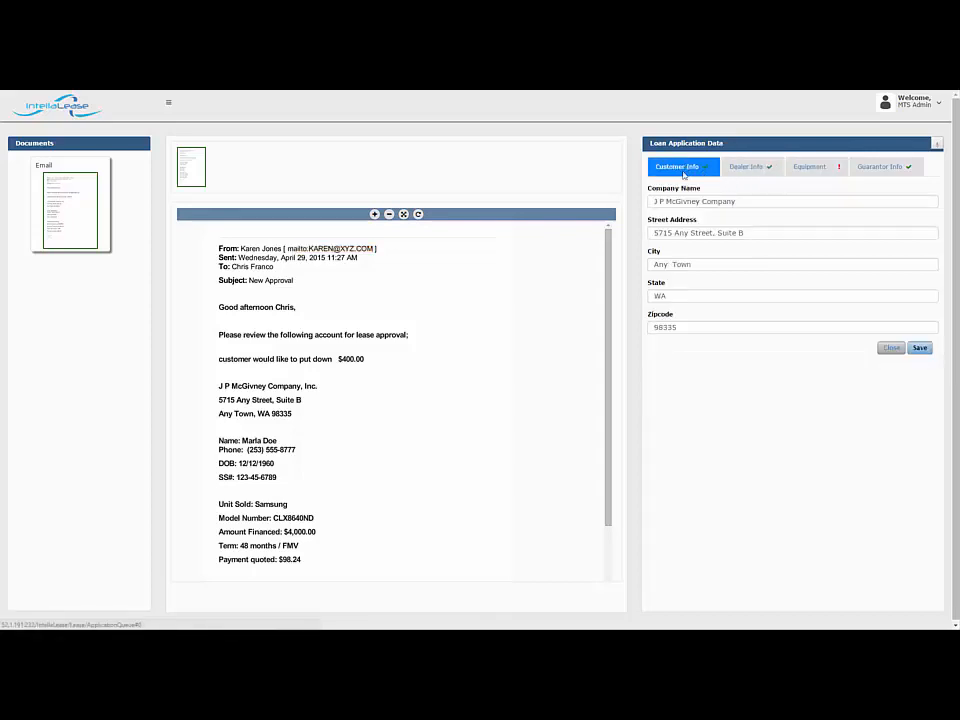
left_click(685, 232)
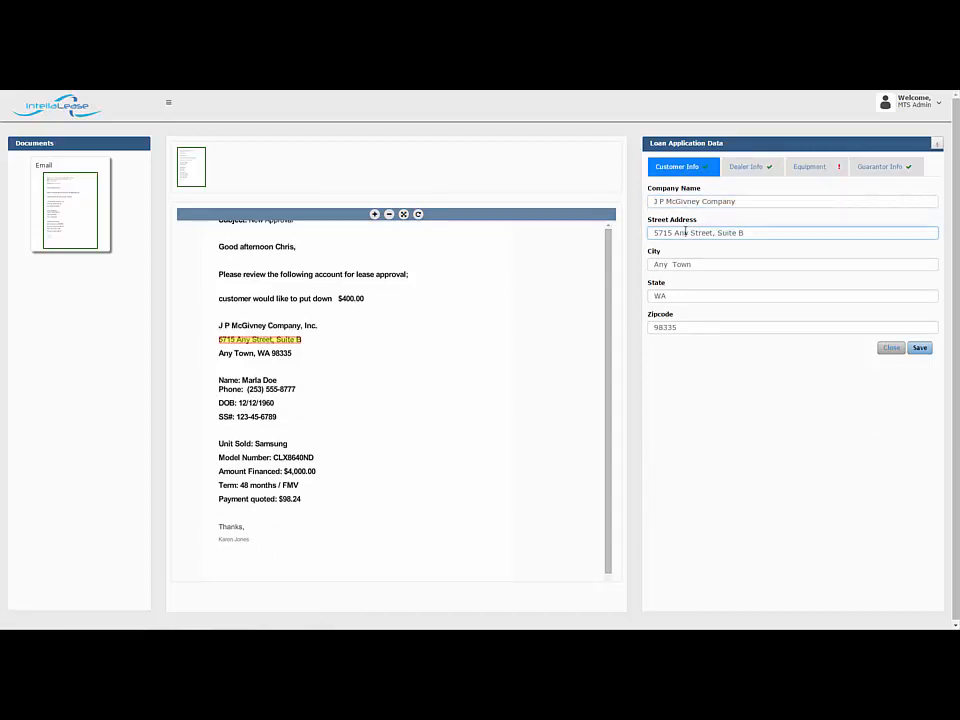
left_click(678, 264)
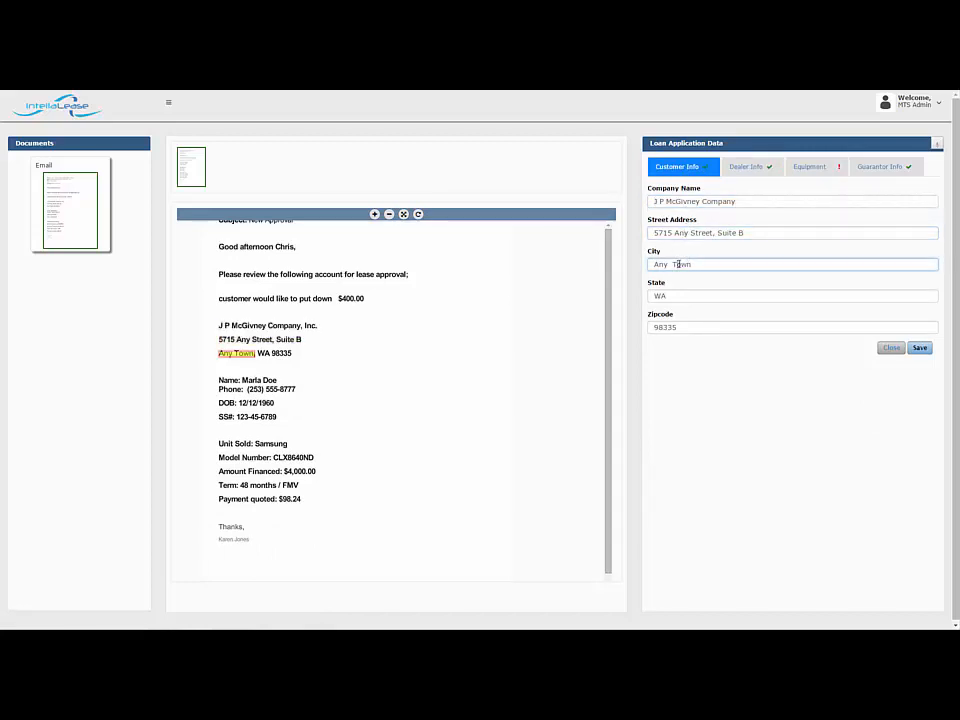
Review the equipment data, tracing the sales price, term in months, product manufacturer and product model to the source email
left_click(804, 169)
left_click(683, 201)
left_click(681, 233)
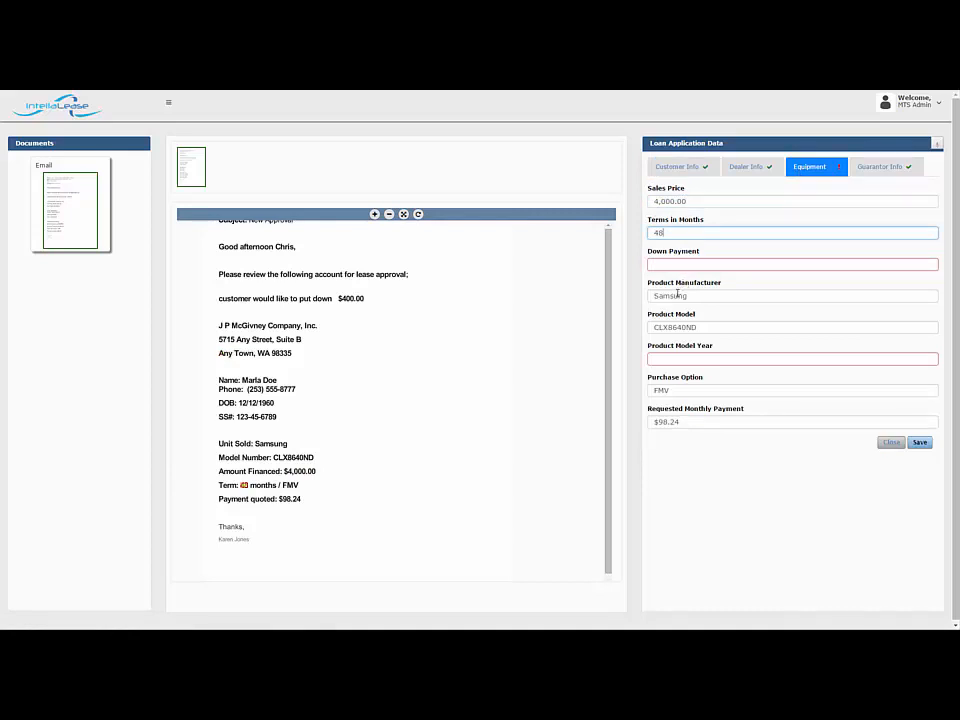
left_click(679, 295)
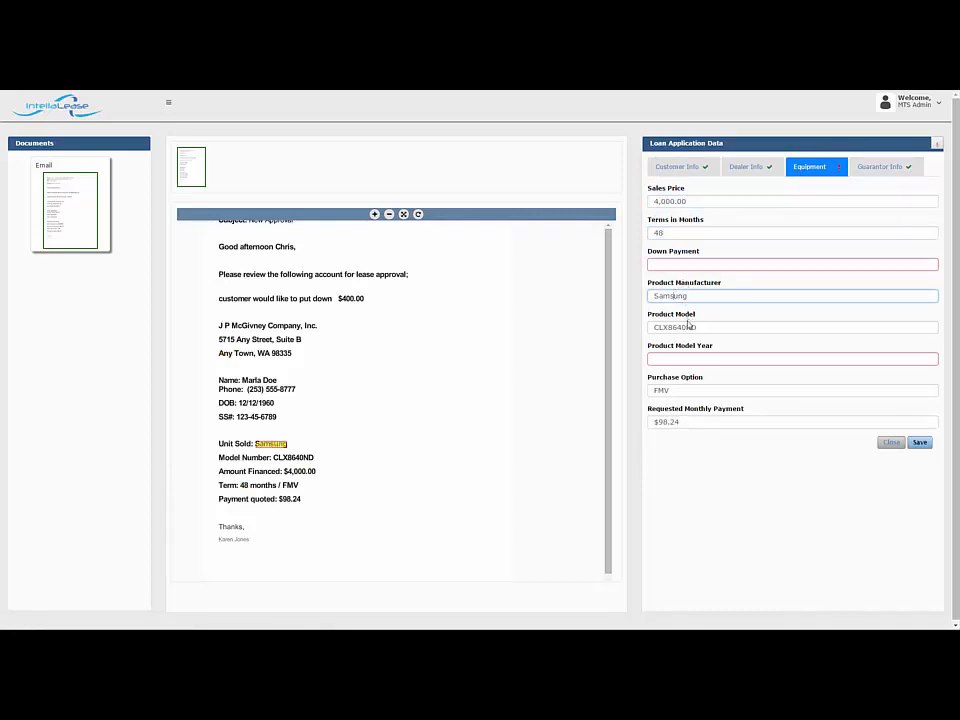
left_click(682, 327)
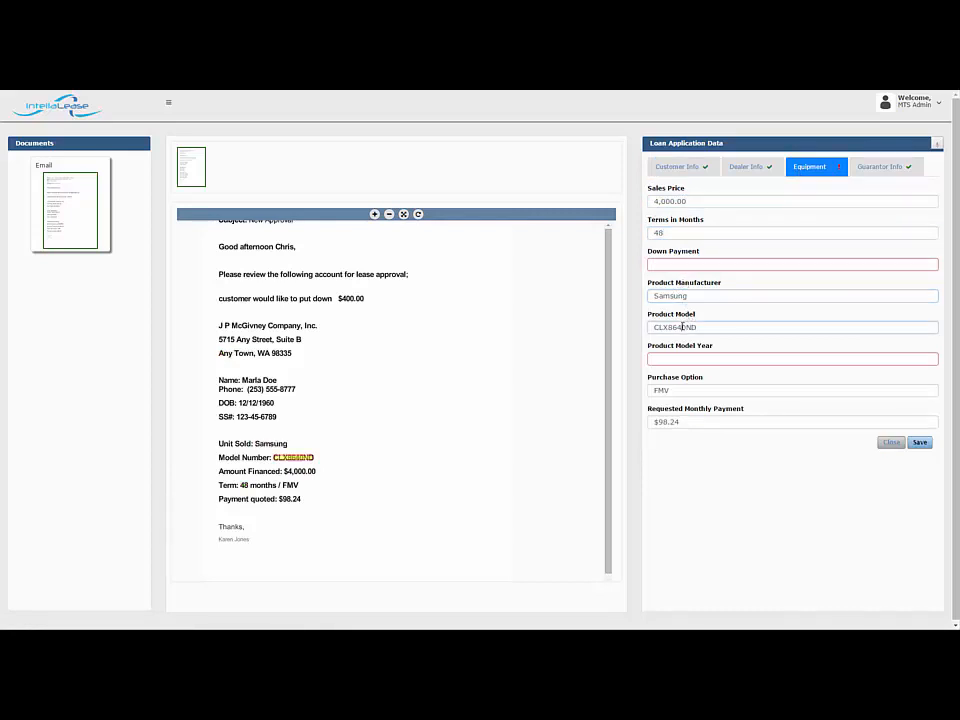
Fill the empty Down Payment field with $400.00 captured from the email image, and close the application
left_click(657, 265)
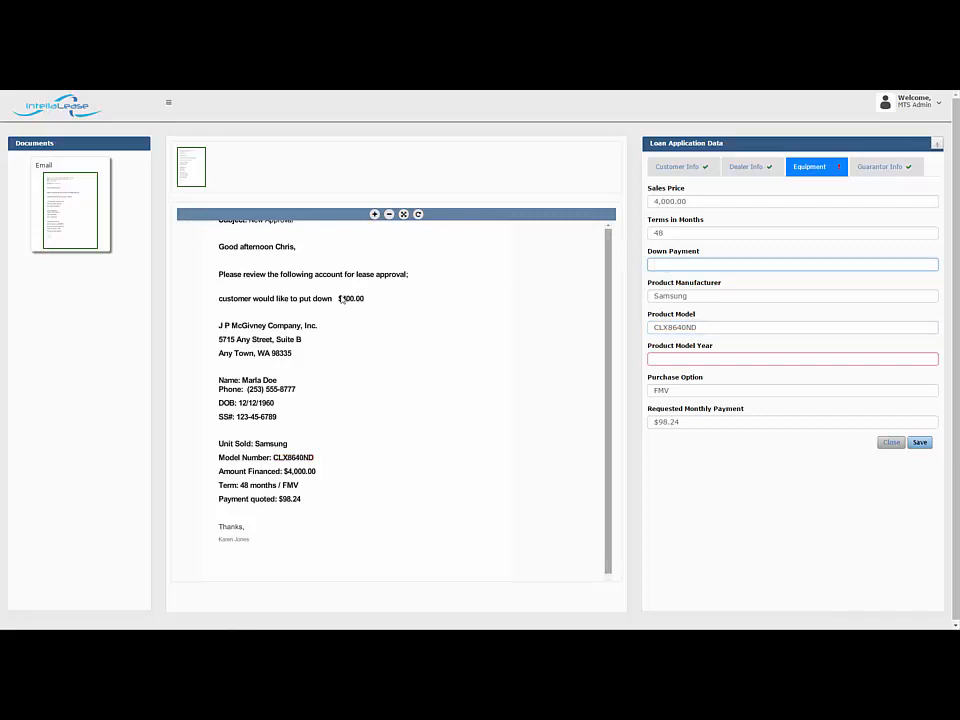
left_click_drag(335, 294, 367, 303)
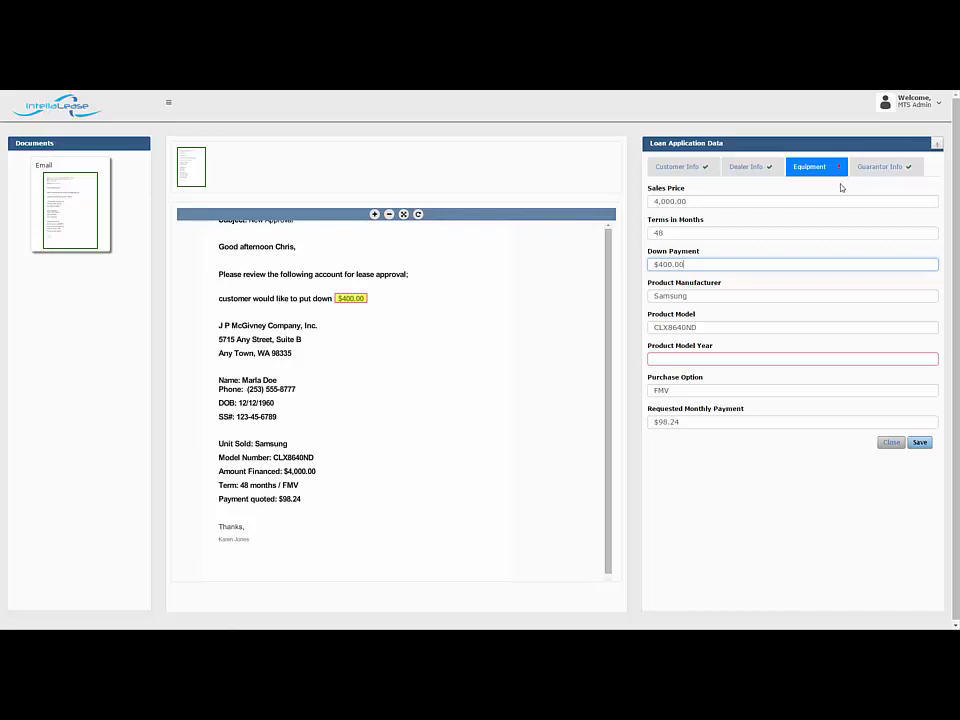
left_click(891, 443)
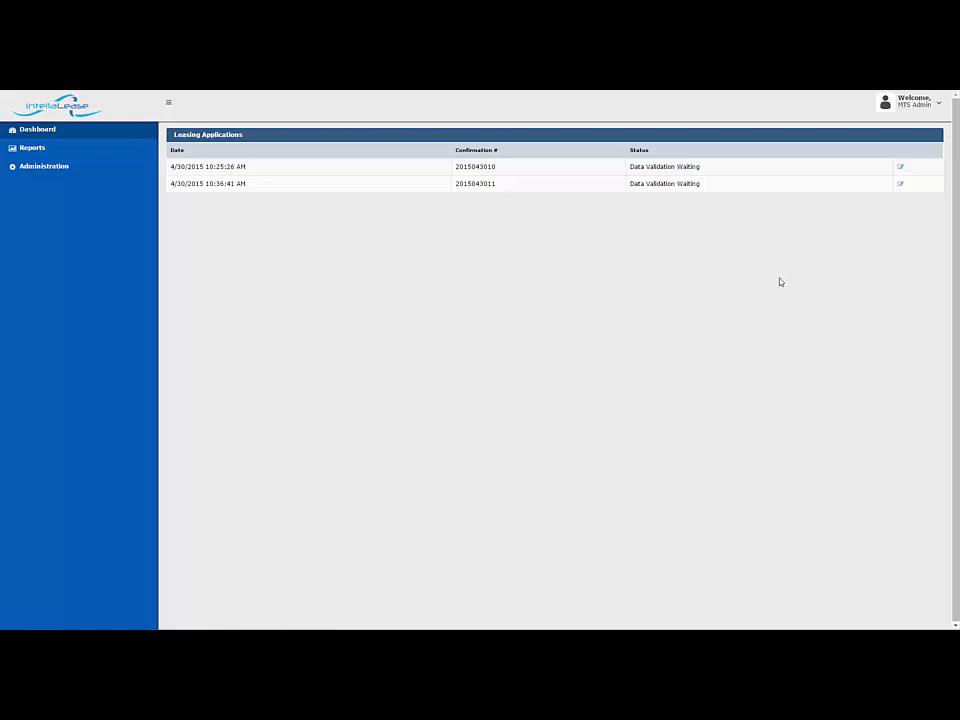
Reopen the first leasing application, compare the customer's street address and city with the CreditApp form, and view the dealer information
left_click(901, 170)
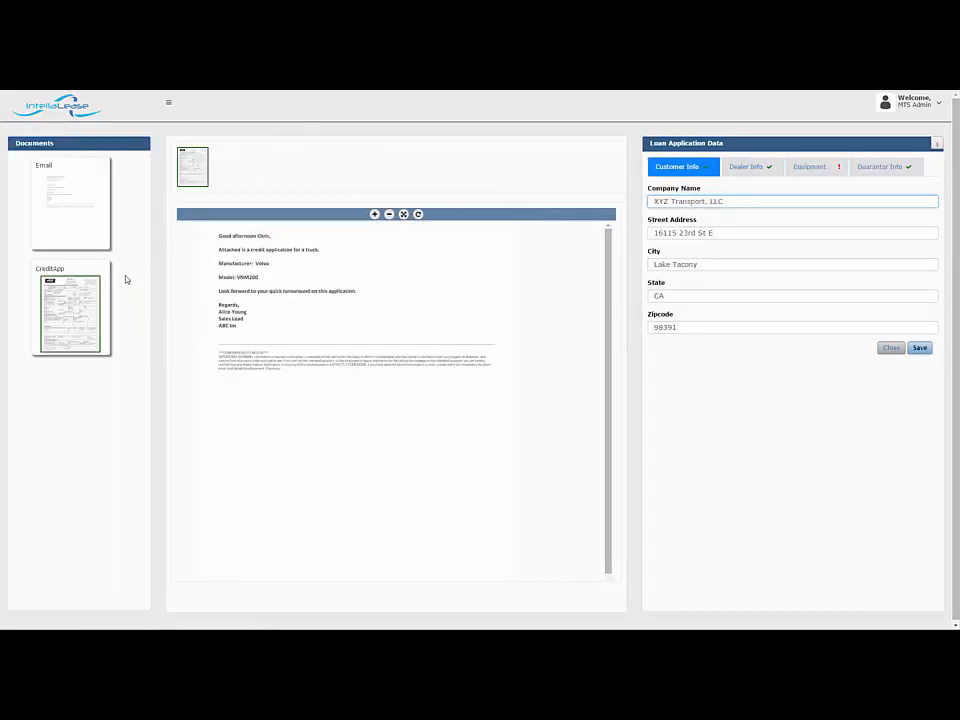
left_click(112, 281)
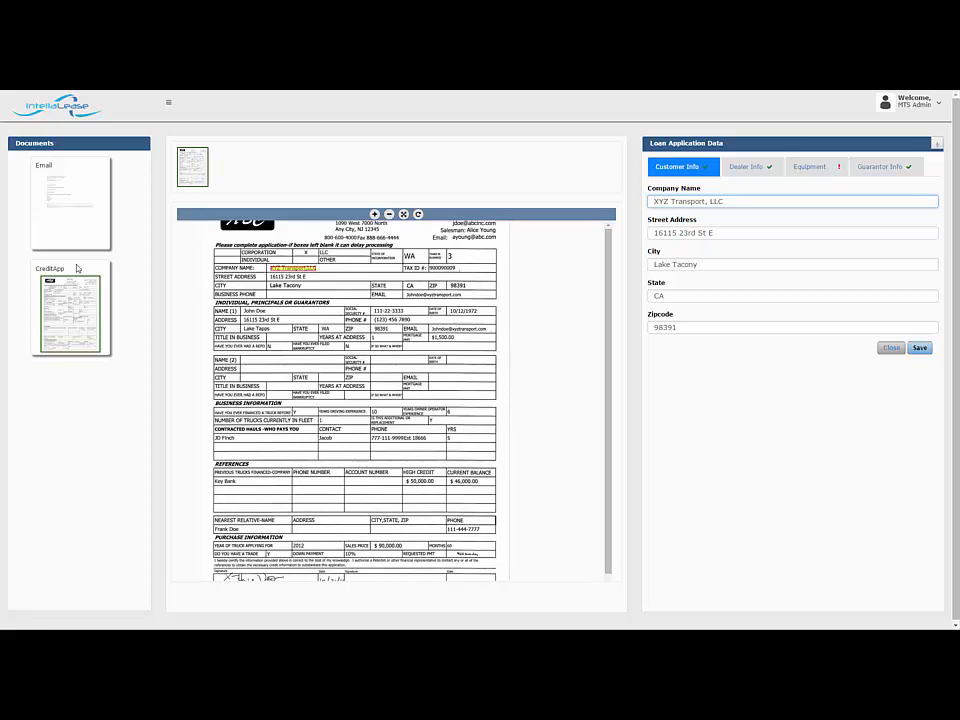
left_click(679, 232)
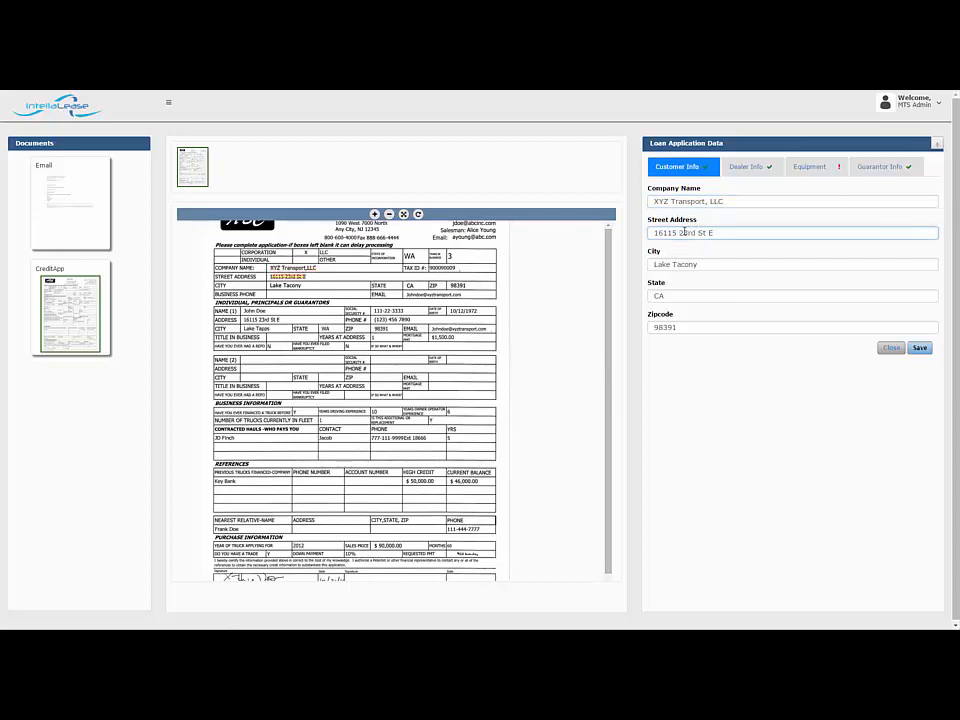
left_click(703, 265)
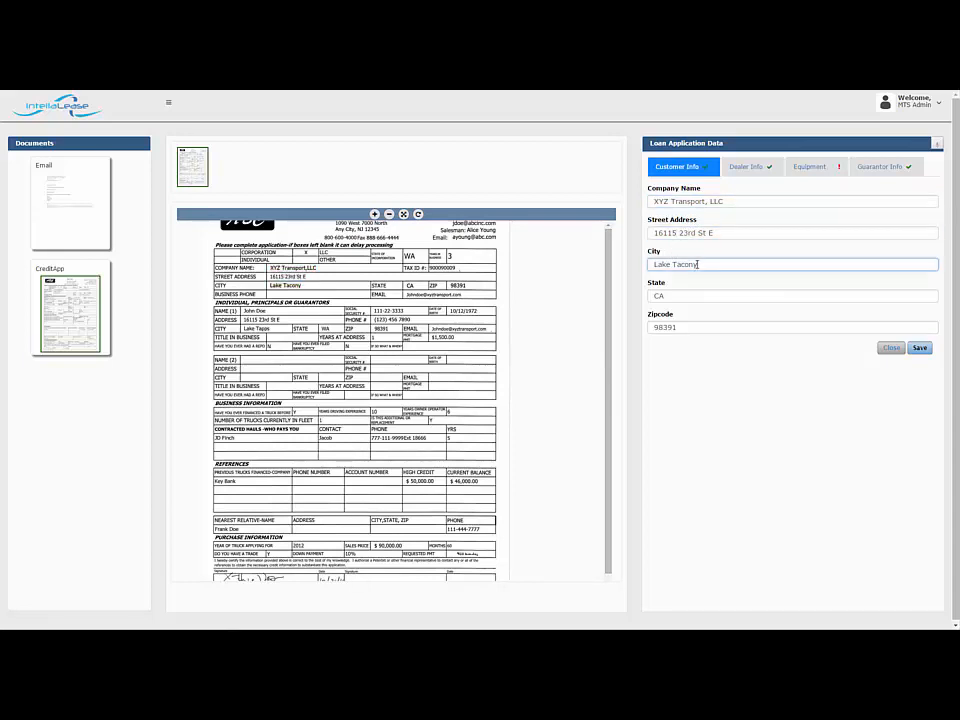
left_click(749, 167)
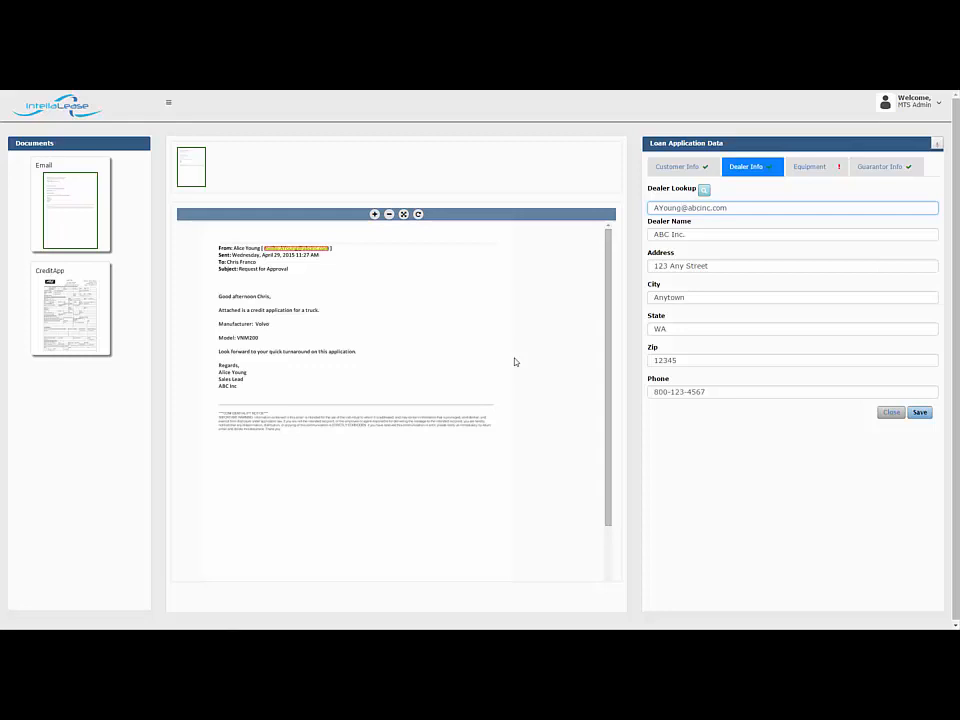
Trace the equipment term and down payment to the CreditApp form, and the product manufacturer and model to the email
left_click(804, 177)
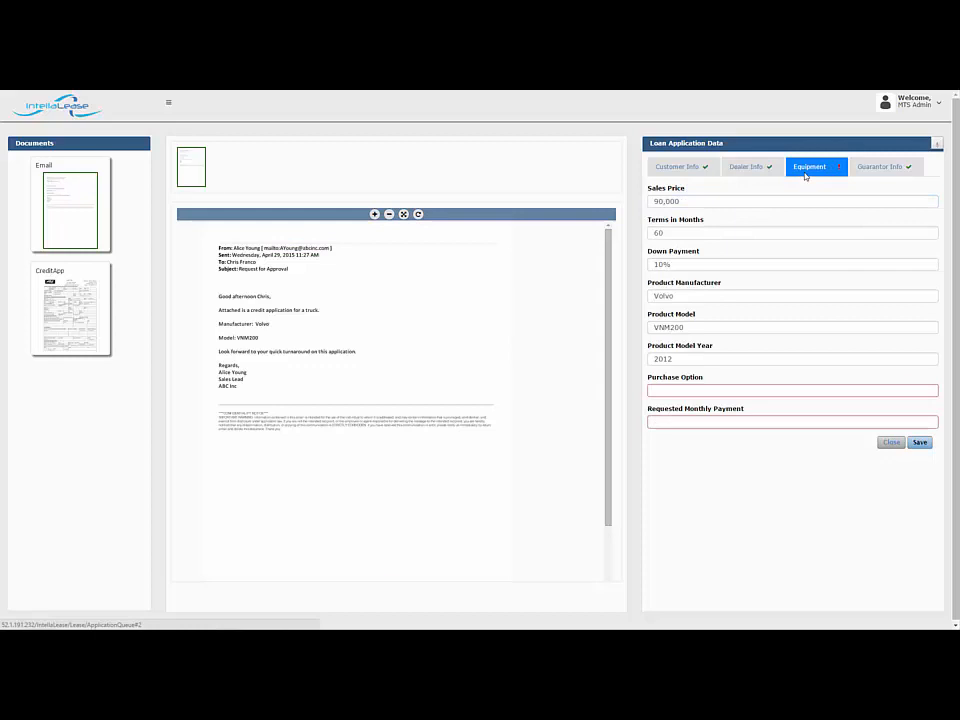
left_click(692, 234)
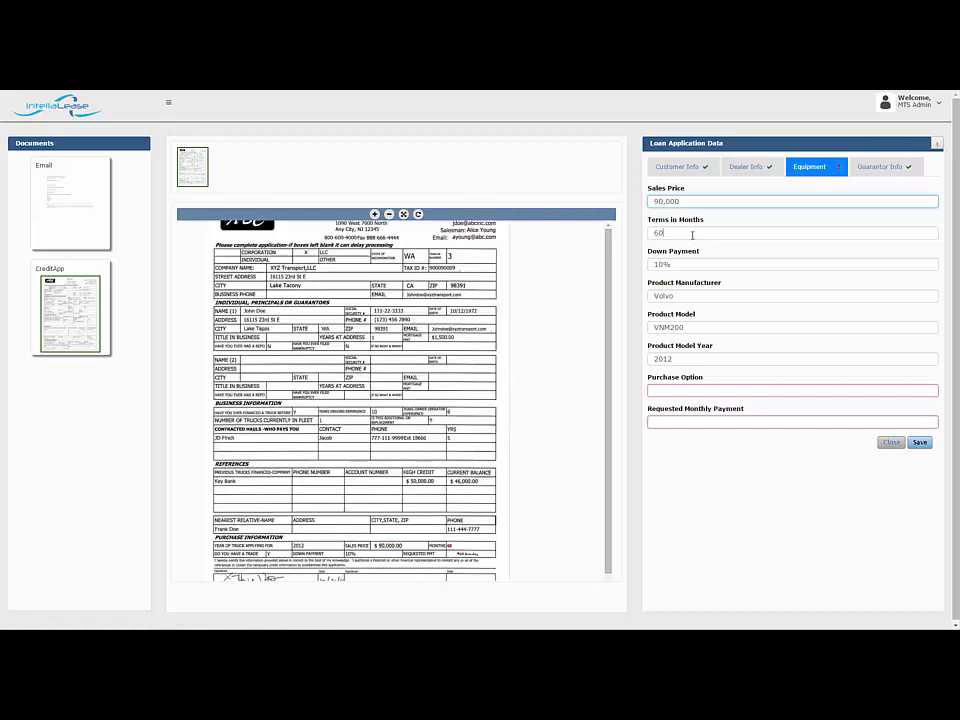
left_click(683, 264)
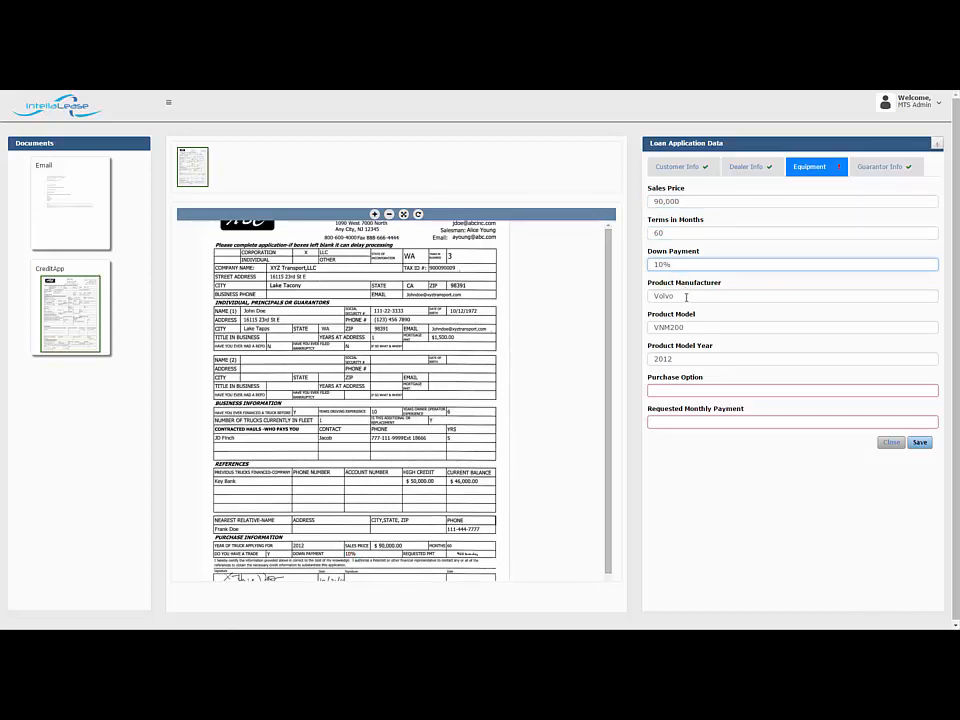
left_click(687, 296)
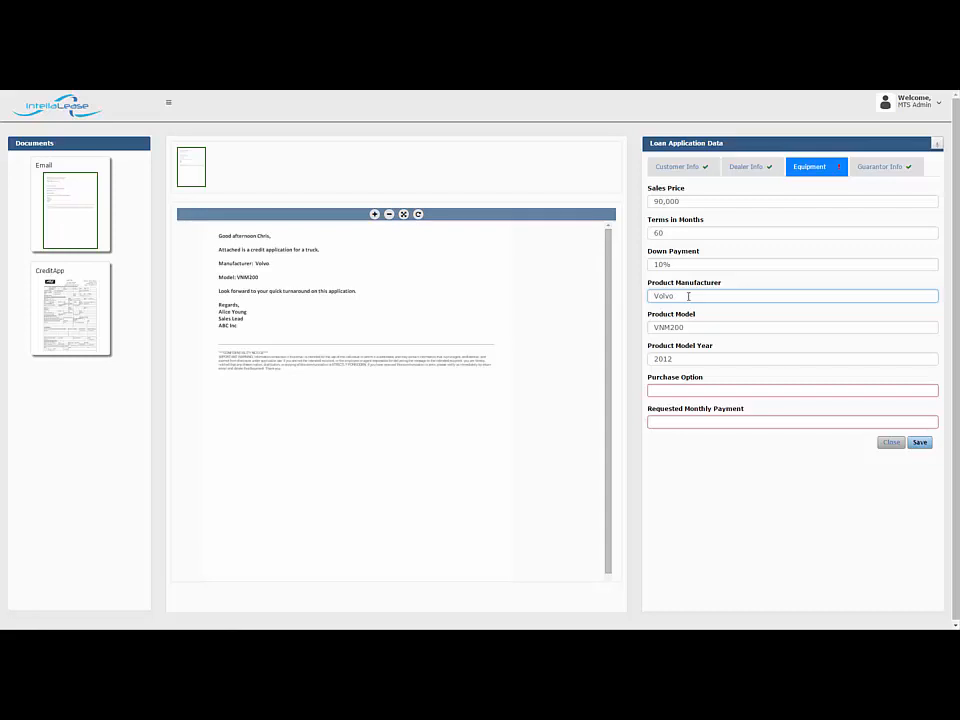
left_click(689, 328)
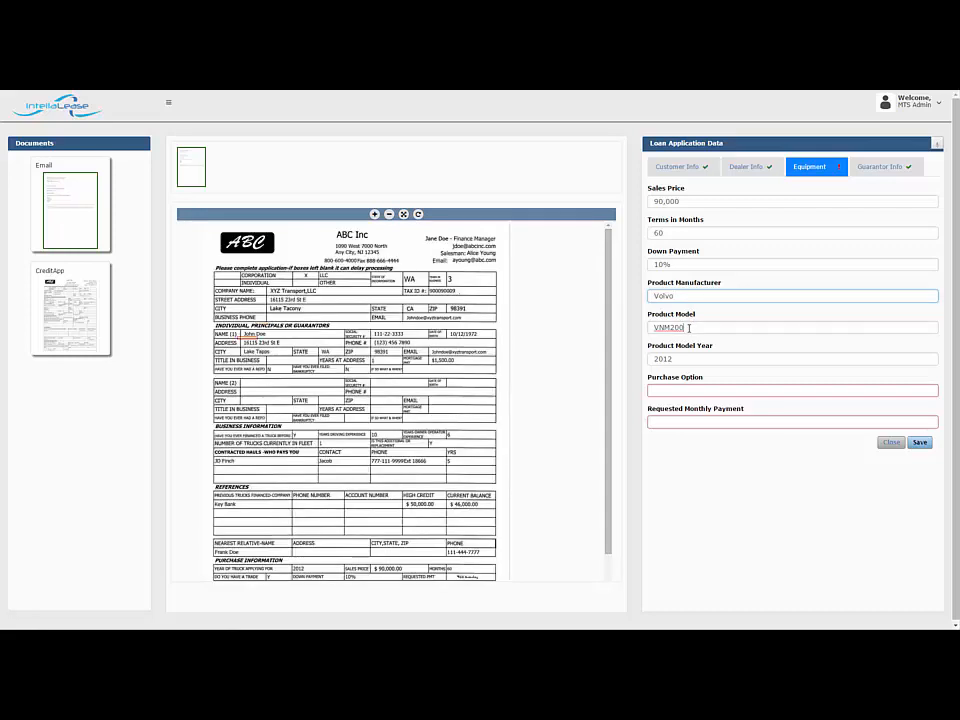
left_click(689, 328)
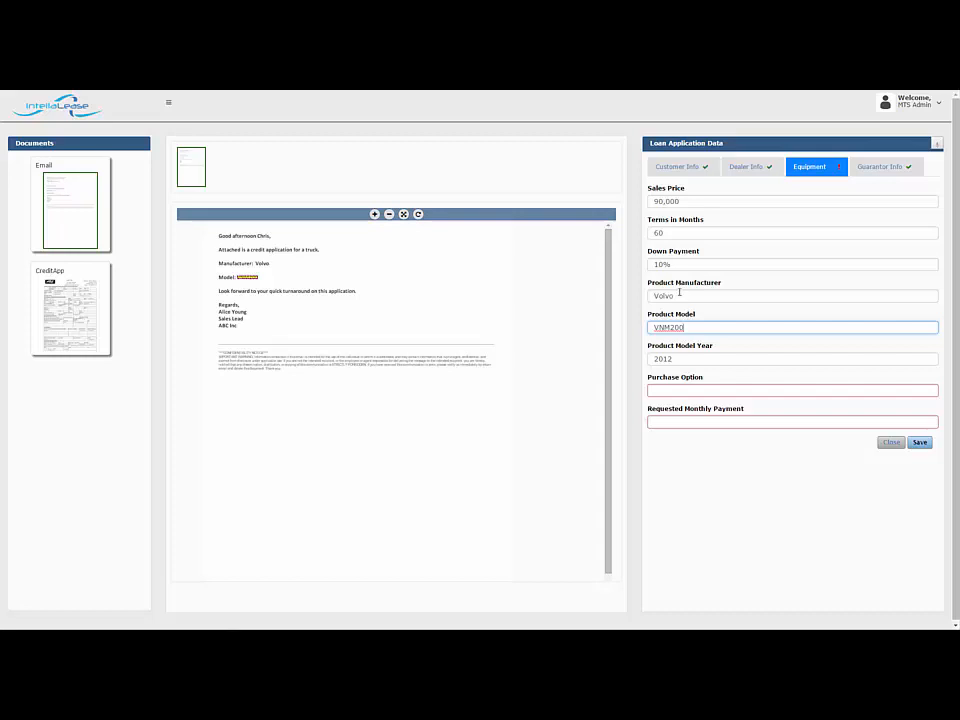
left_click(680, 293)
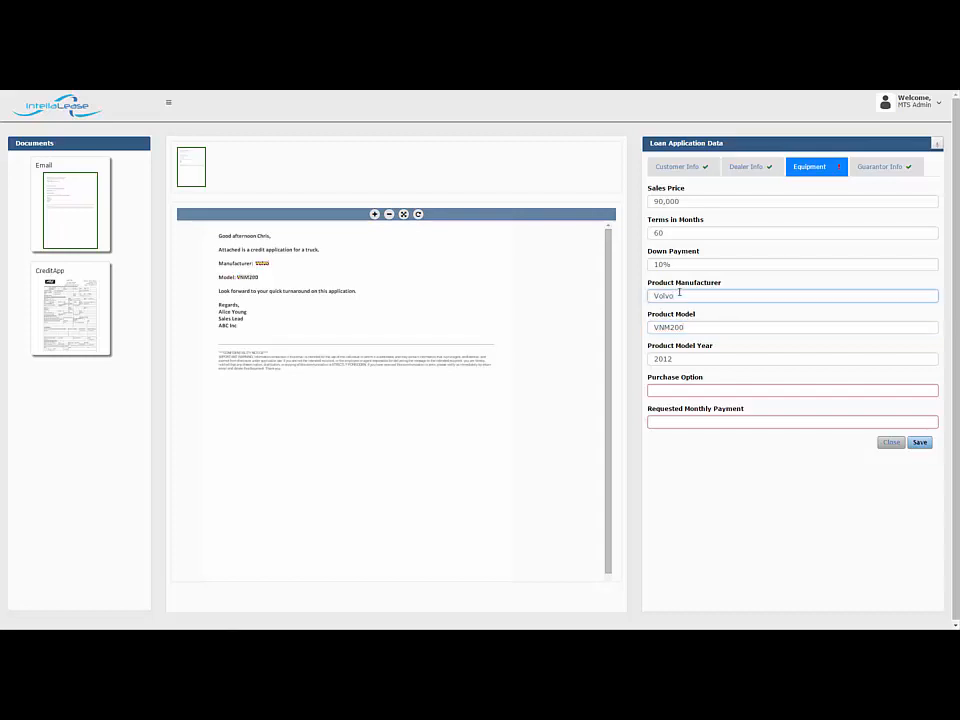
Trace the product model year and the guarantor's Social Security number to the CreditApp form
left_click(683, 357)
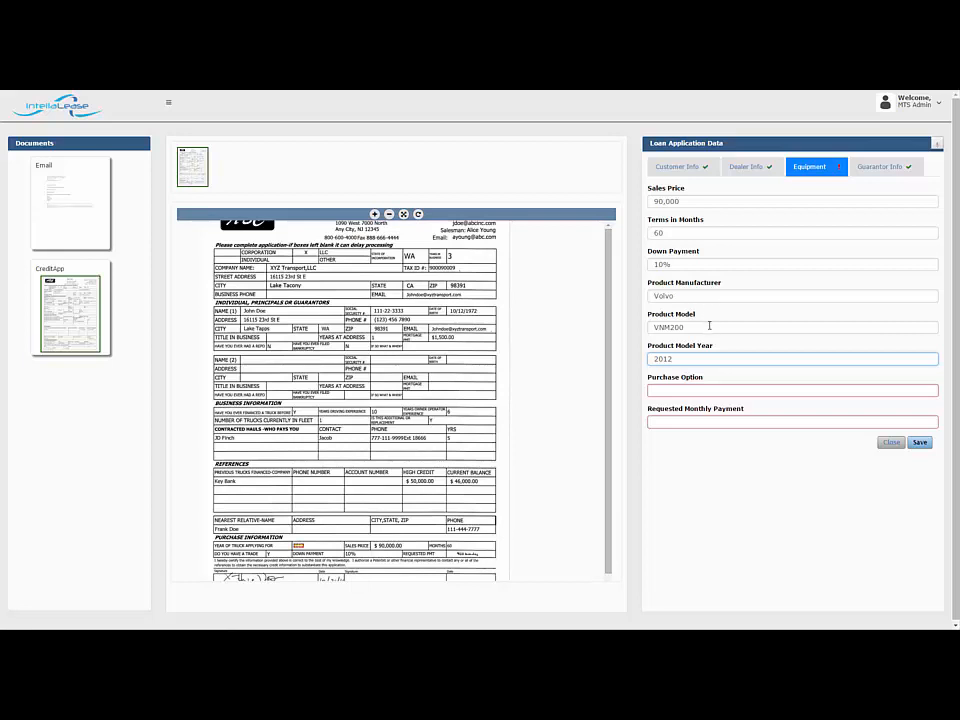
left_click(72, 205)
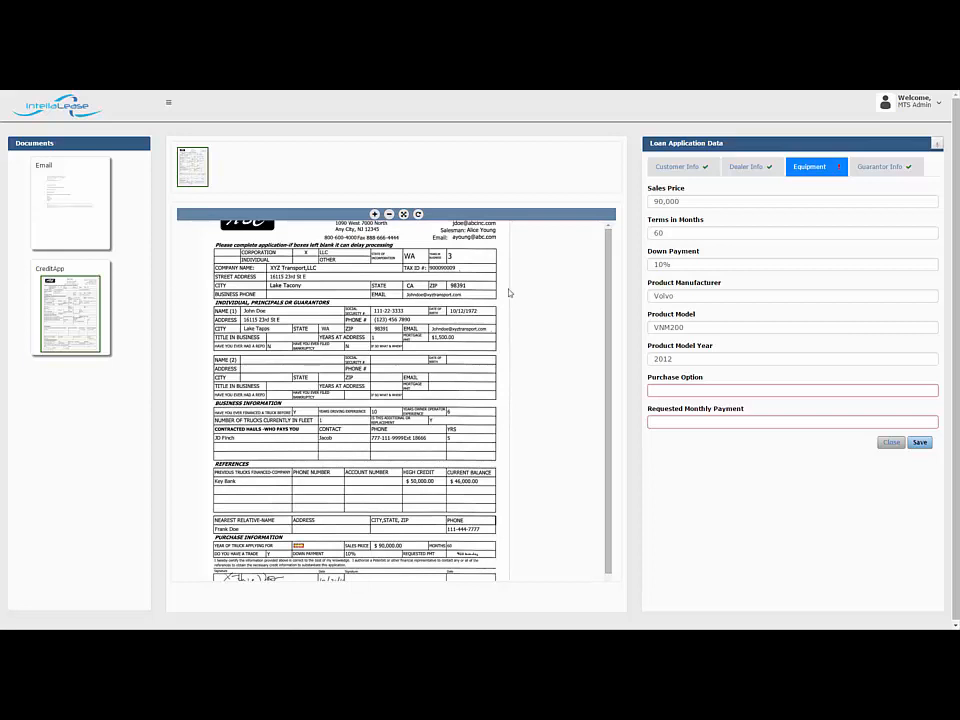
left_click(877, 172)
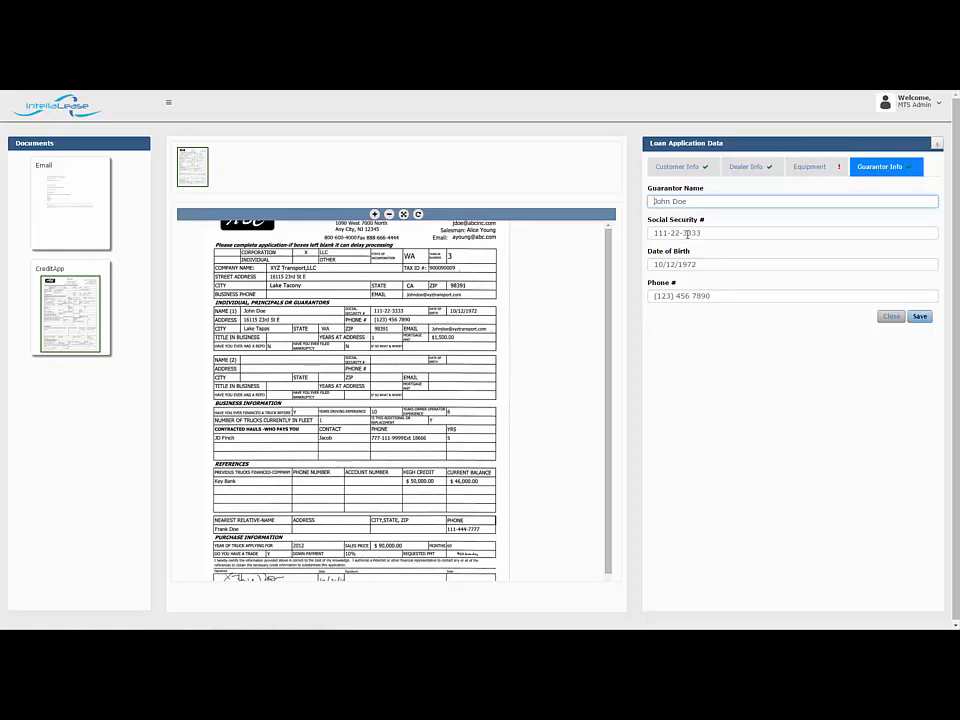
left_click(687, 233)
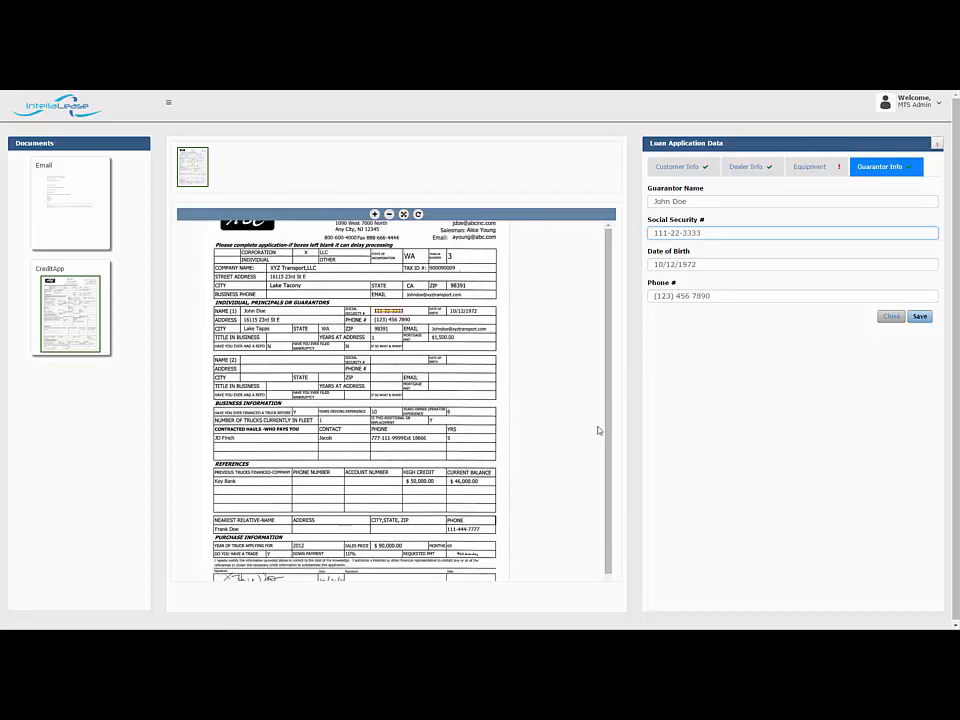
Fill the equipment's empty Requested Monthly Payment with 420 and check it against the handwritten amount on the enlarged CreditApp form
left_click(806, 166)
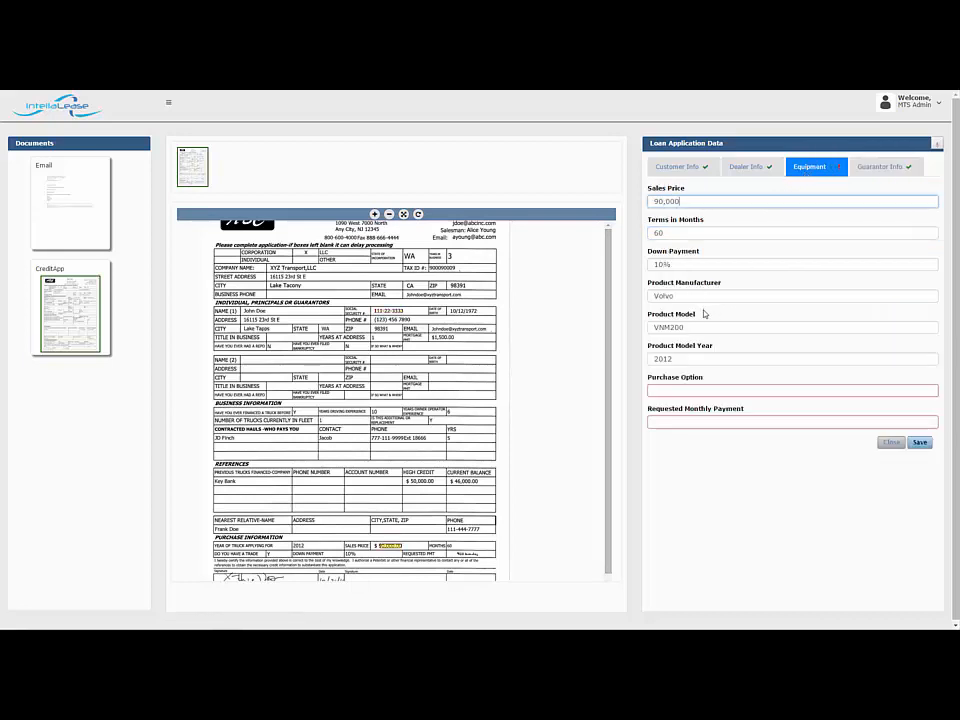
left_click(677, 422)
left_click(671, 423)
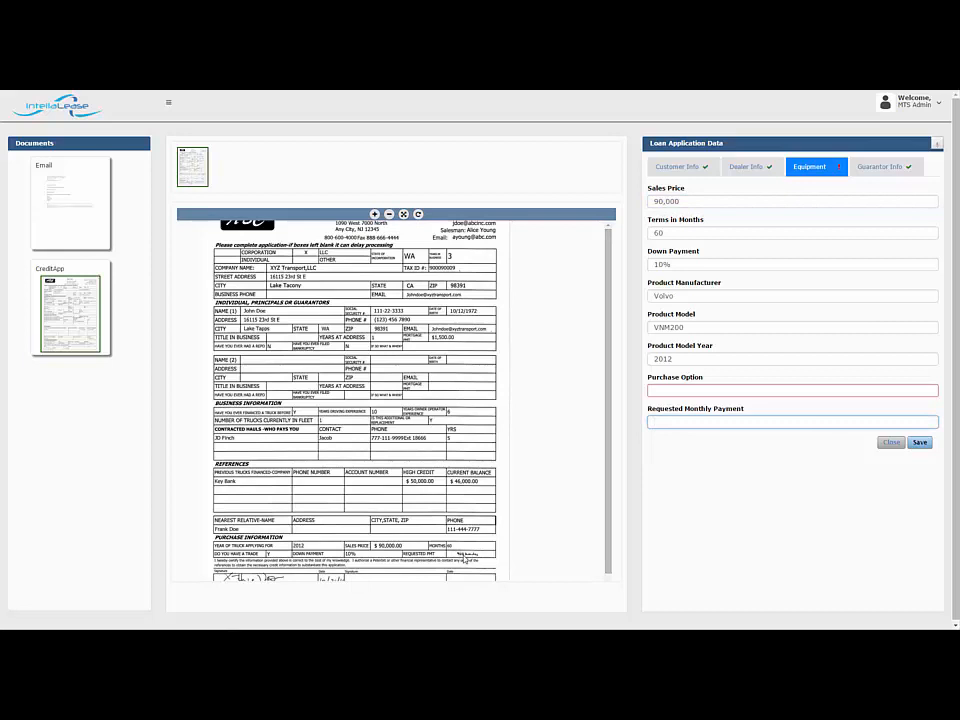
type("420")
left_click(375, 216)
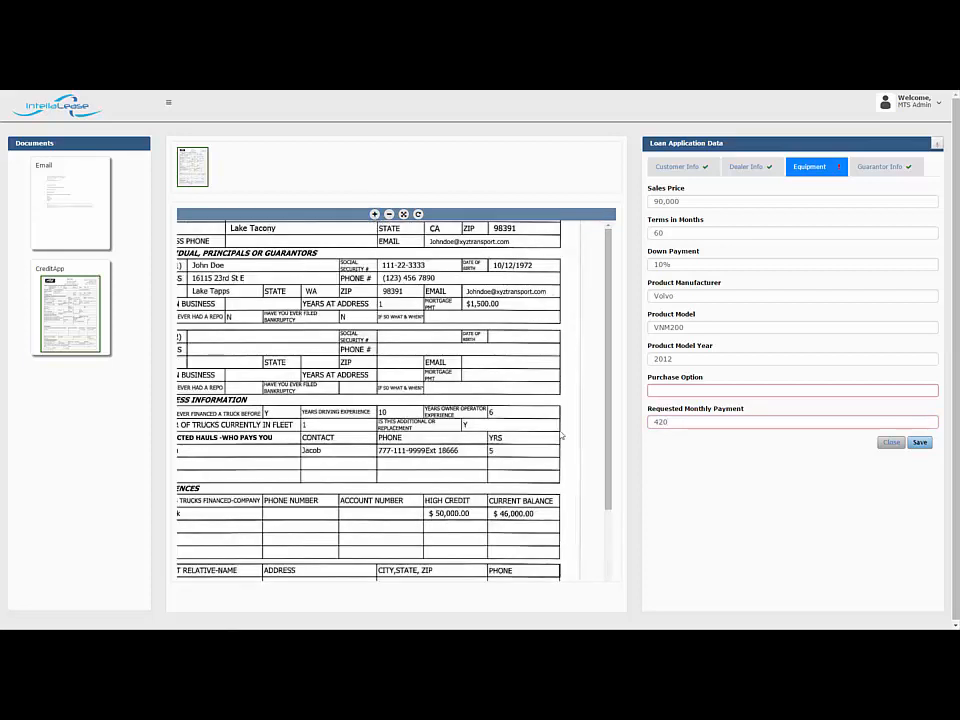
scroll(605, 500, "down", 2)
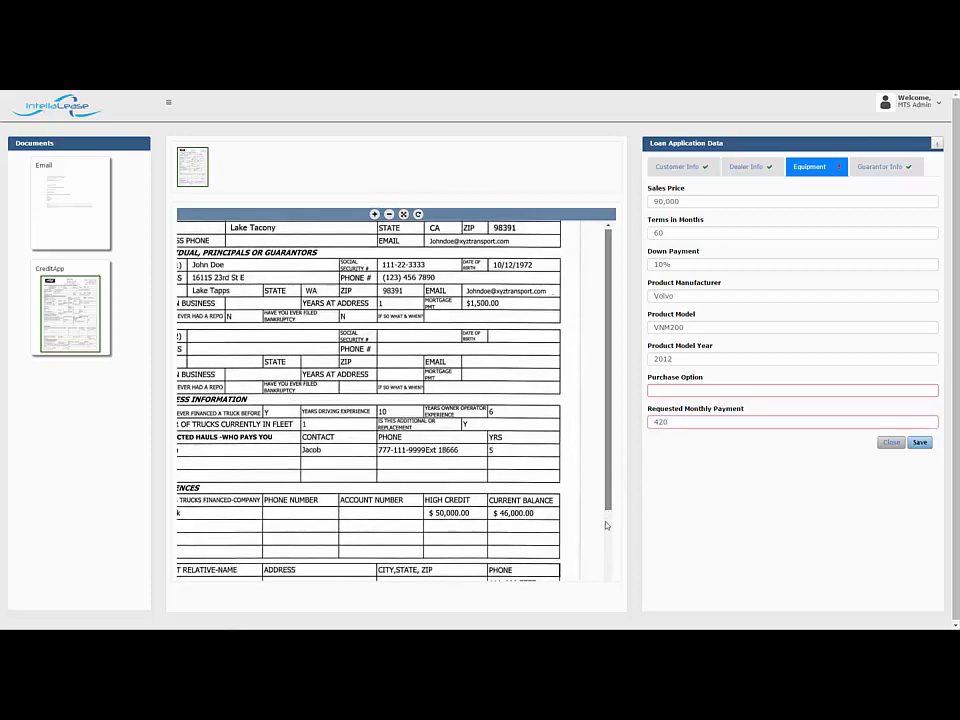
scroll(606, 548, "down", 5)
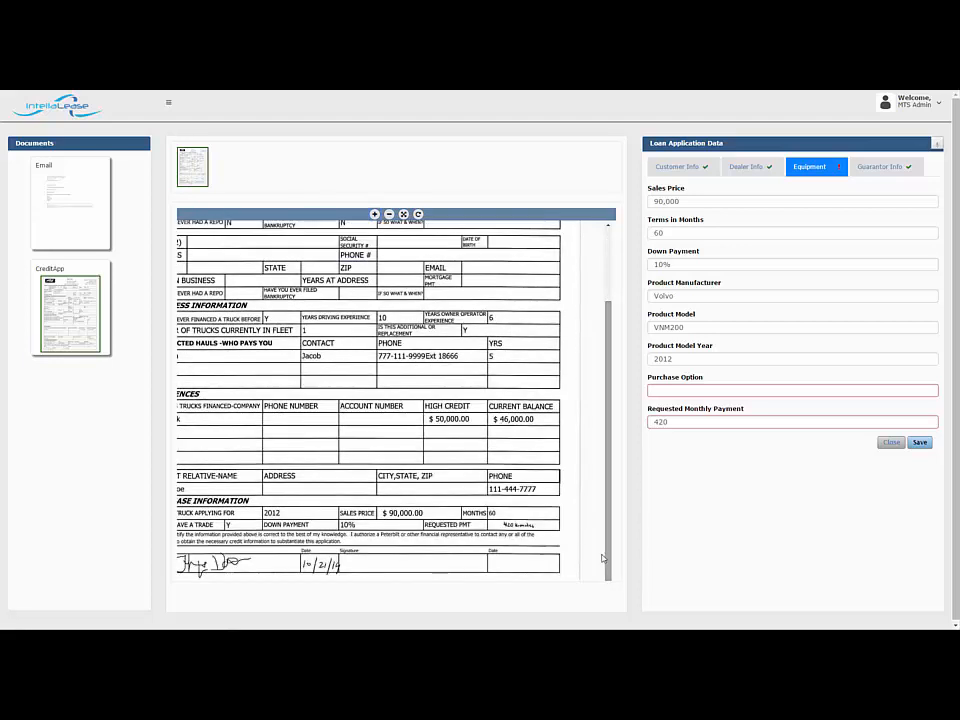
left_click(679, 422)
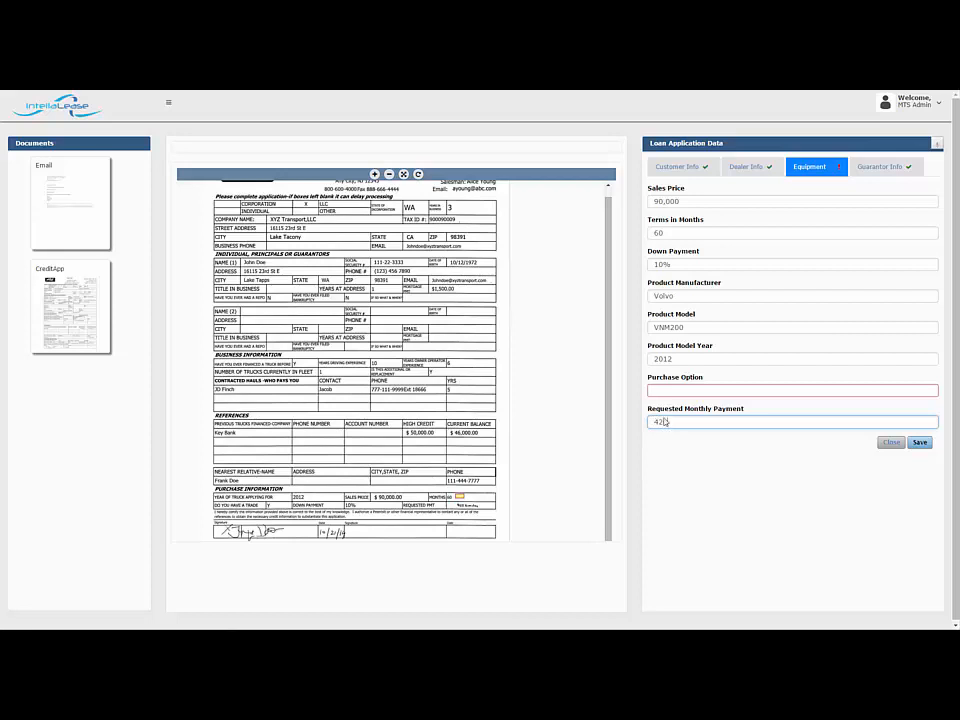
Check the product manufacturer and the empty Purchase Option against the email and CreditApp documents, and close the application
left_click(665, 296)
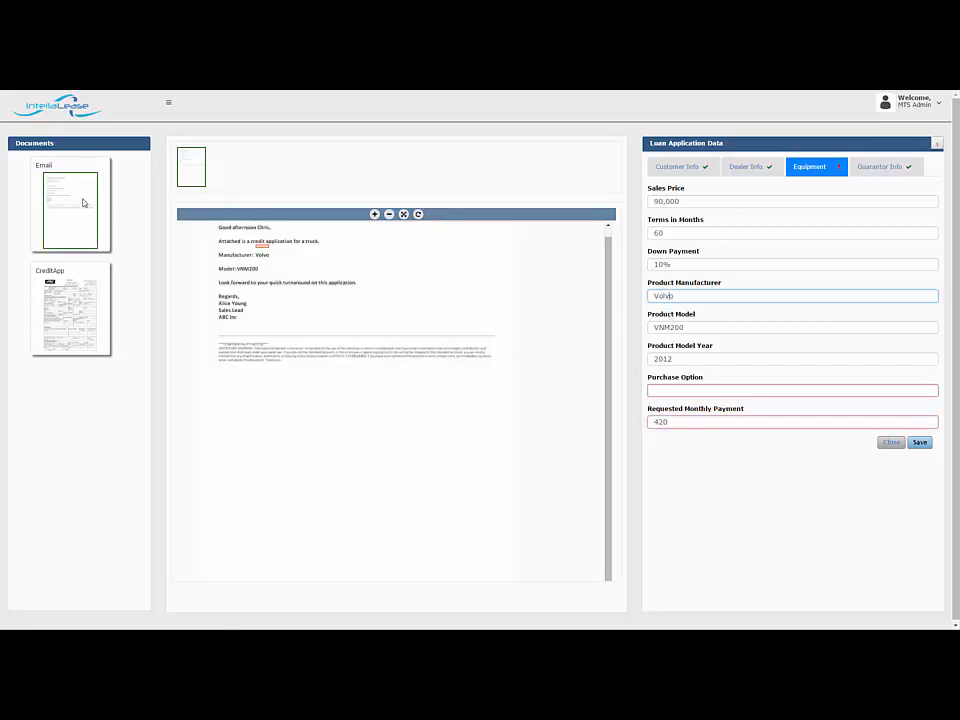
left_click(675, 389)
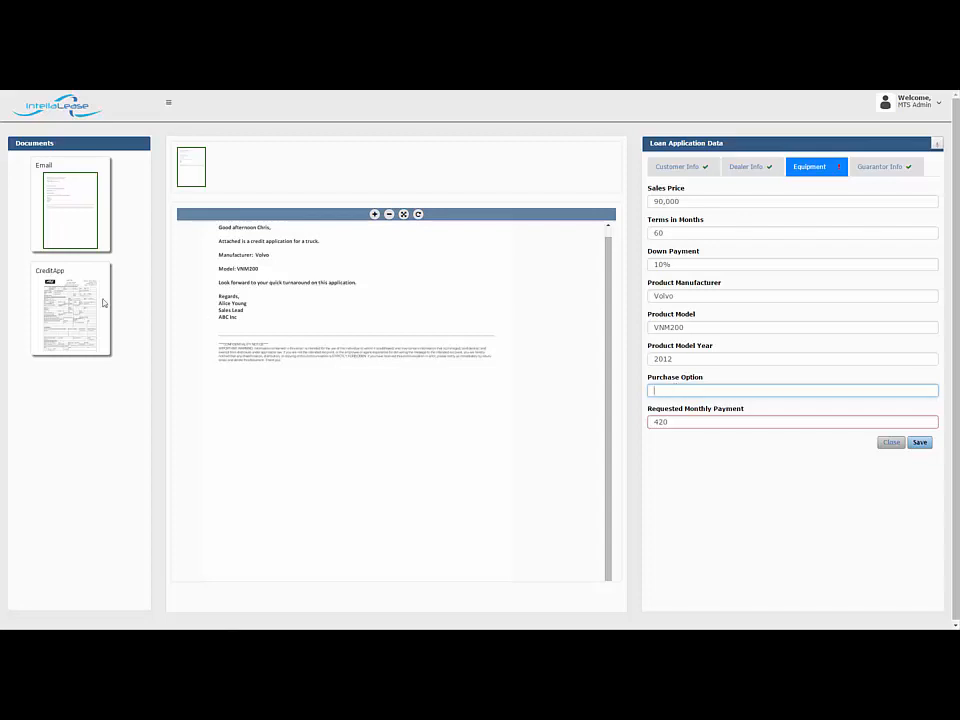
left_click(70, 310)
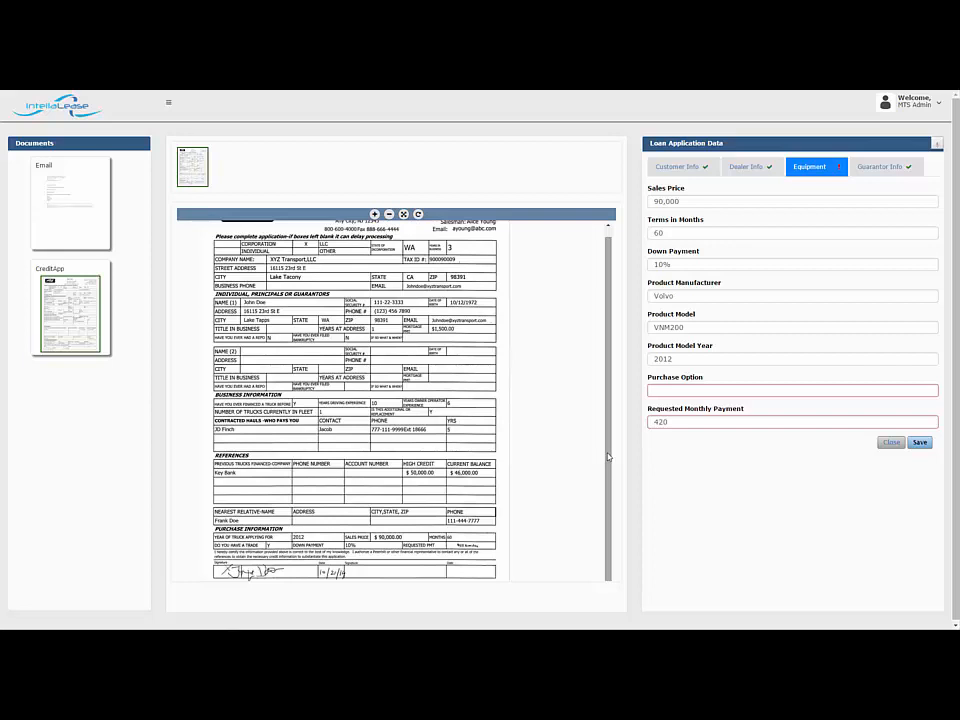
left_click(889, 442)
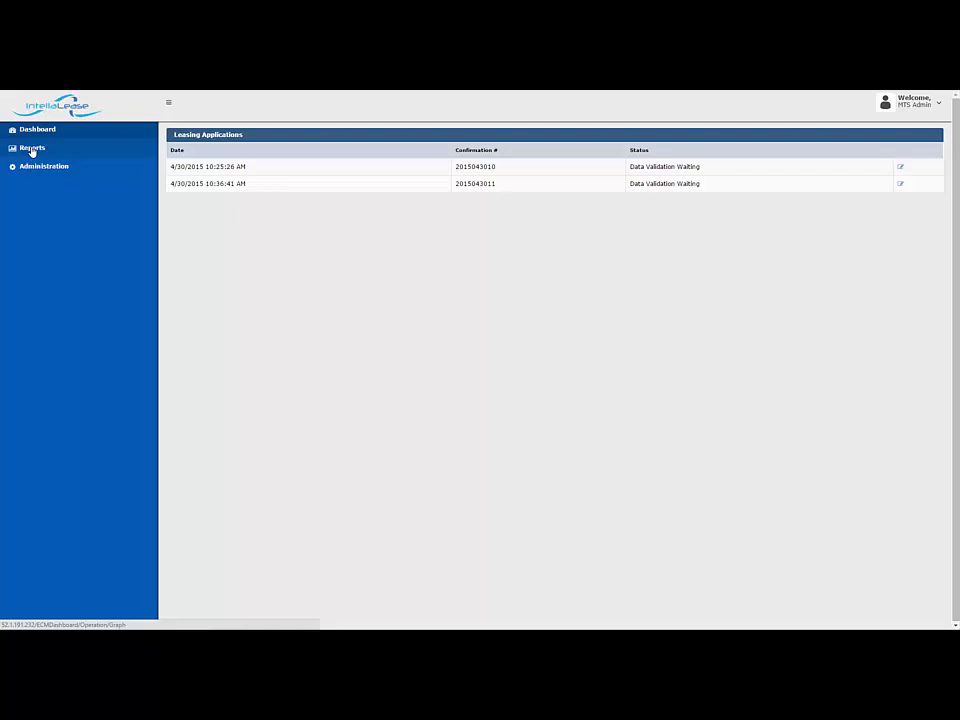
Open the operations reports and view the operator statistics, work status and completed work charts
left_click(32, 150)
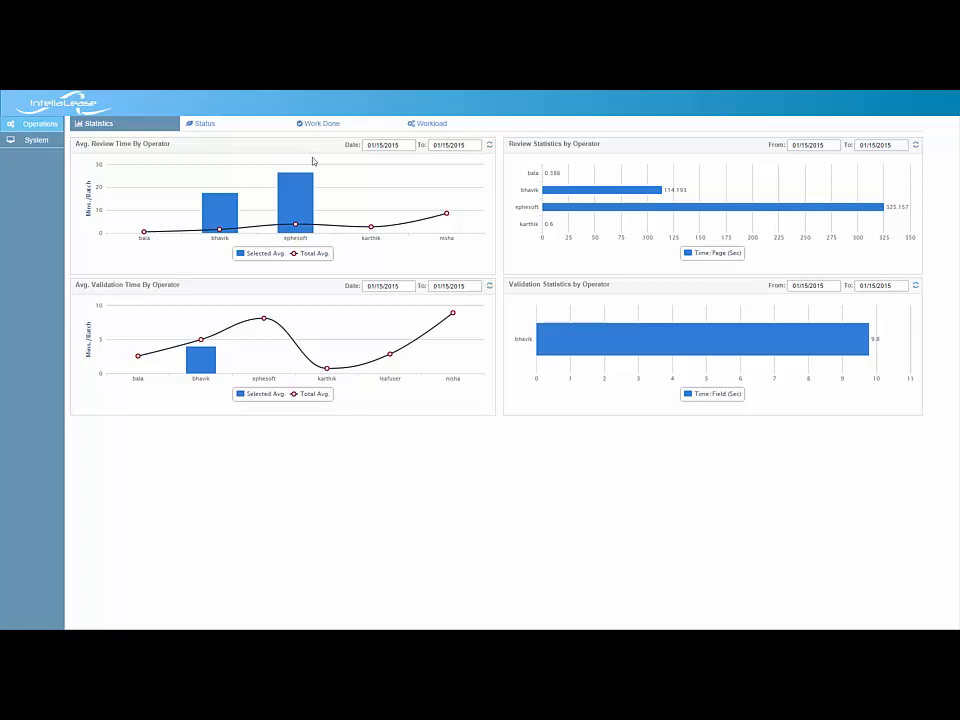
left_click(222, 128)
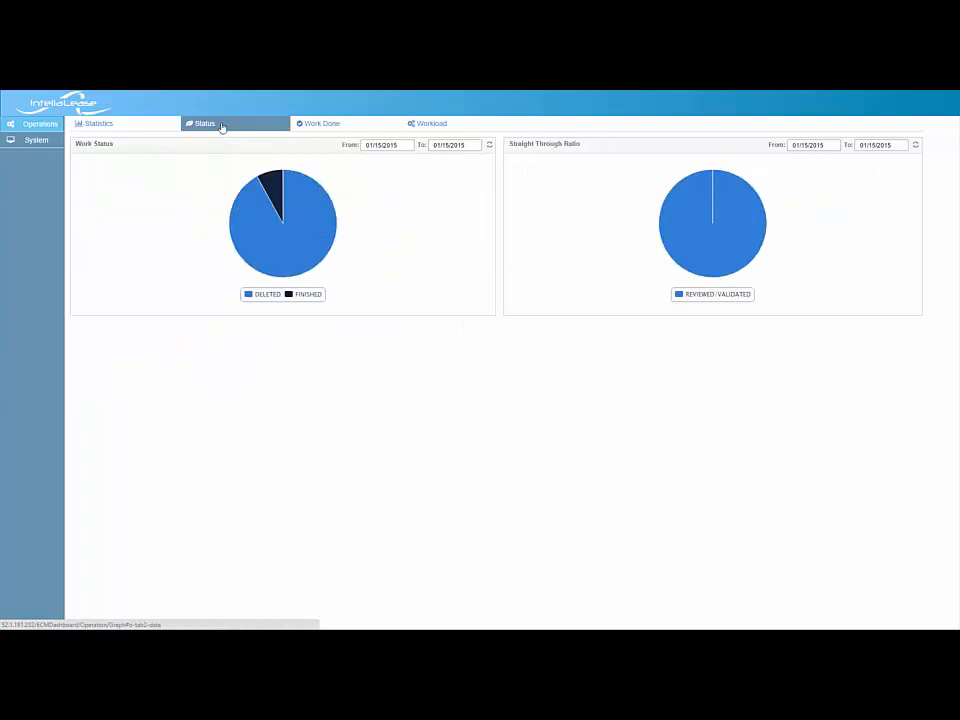
left_click(311, 127)
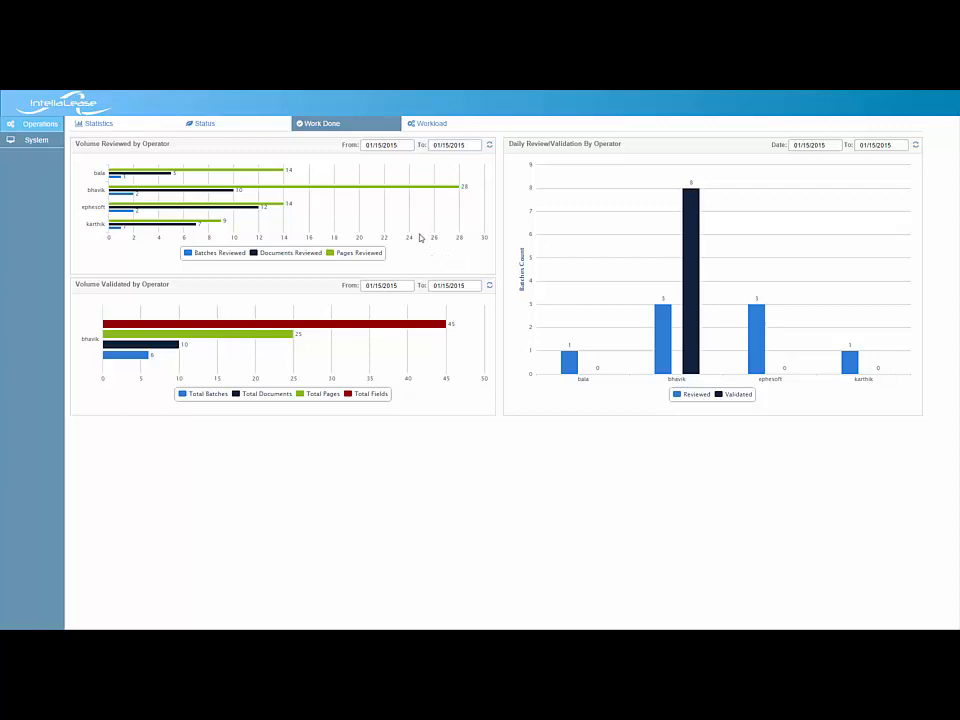
Hide and restore the Documents Reviewed, Reviewed, Total Pages and Total Fields series in the Work Done charts, and view the Workload trends
left_click(253, 253)
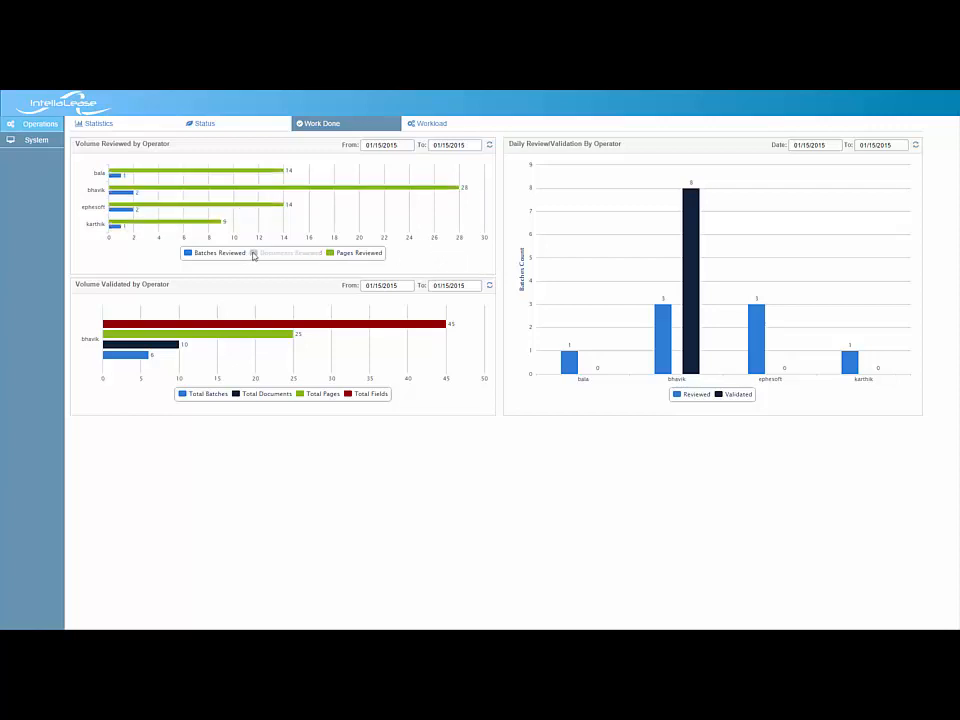
left_click(254, 254)
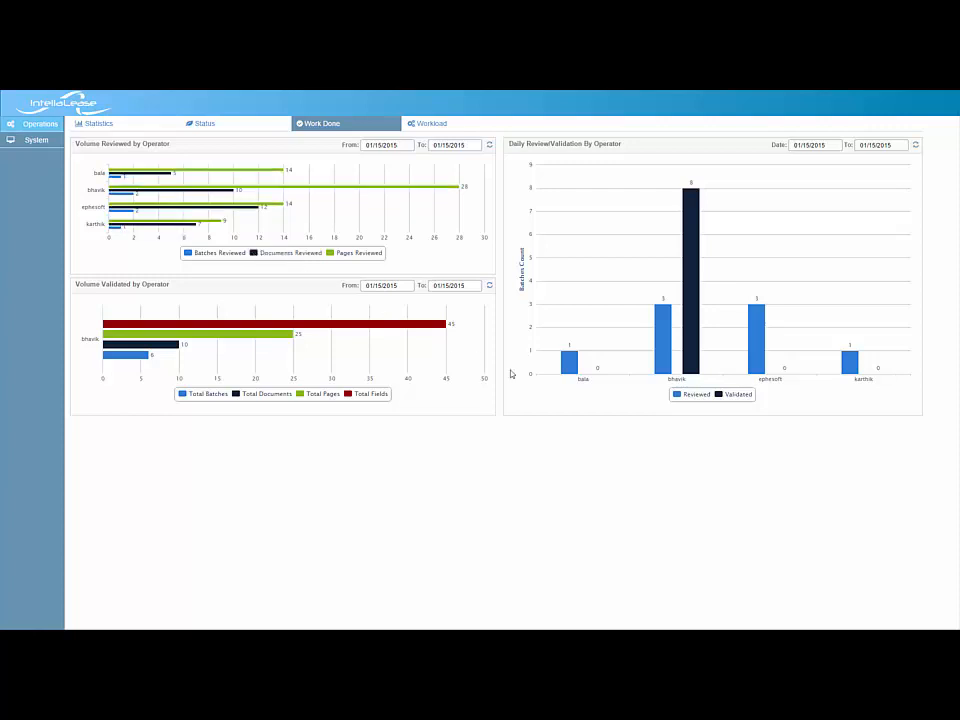
left_click(676, 396)
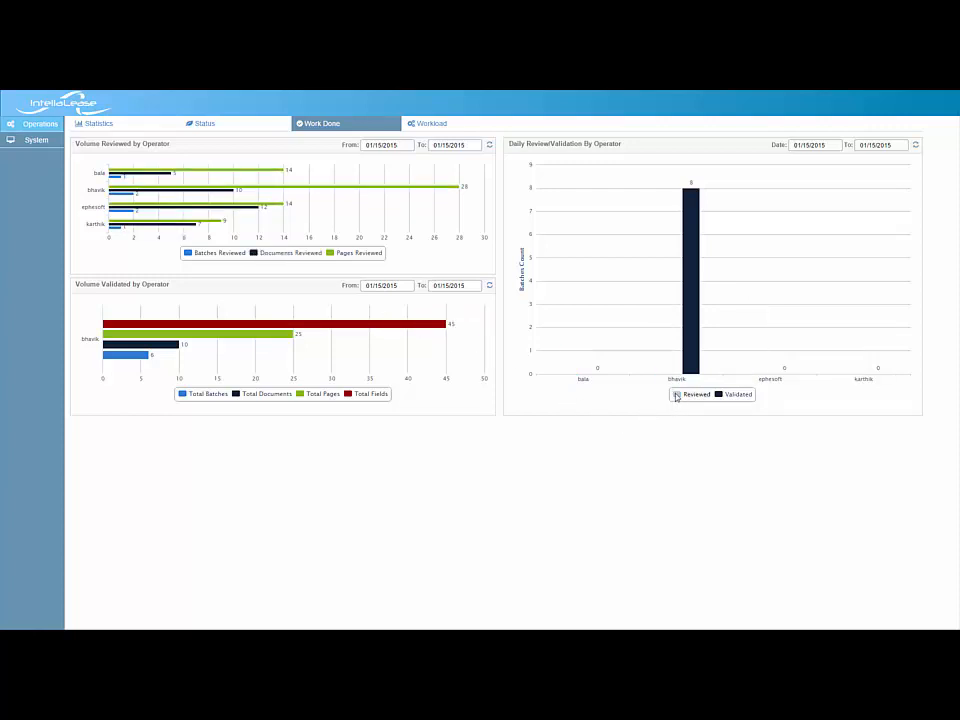
left_click(676, 396)
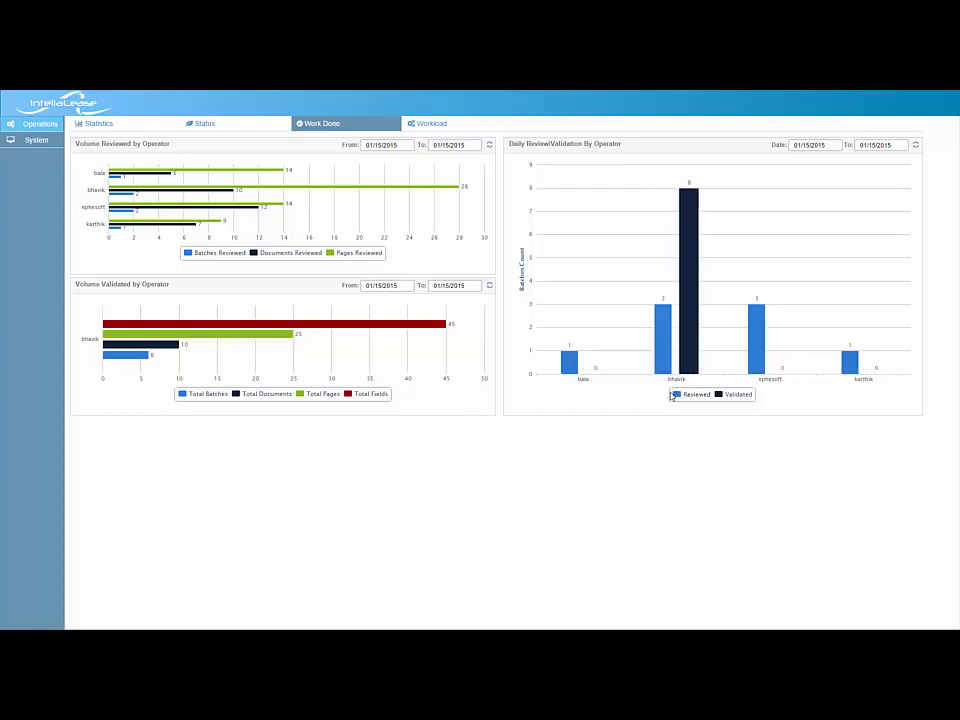
left_click(320, 394)
left_click(347, 395)
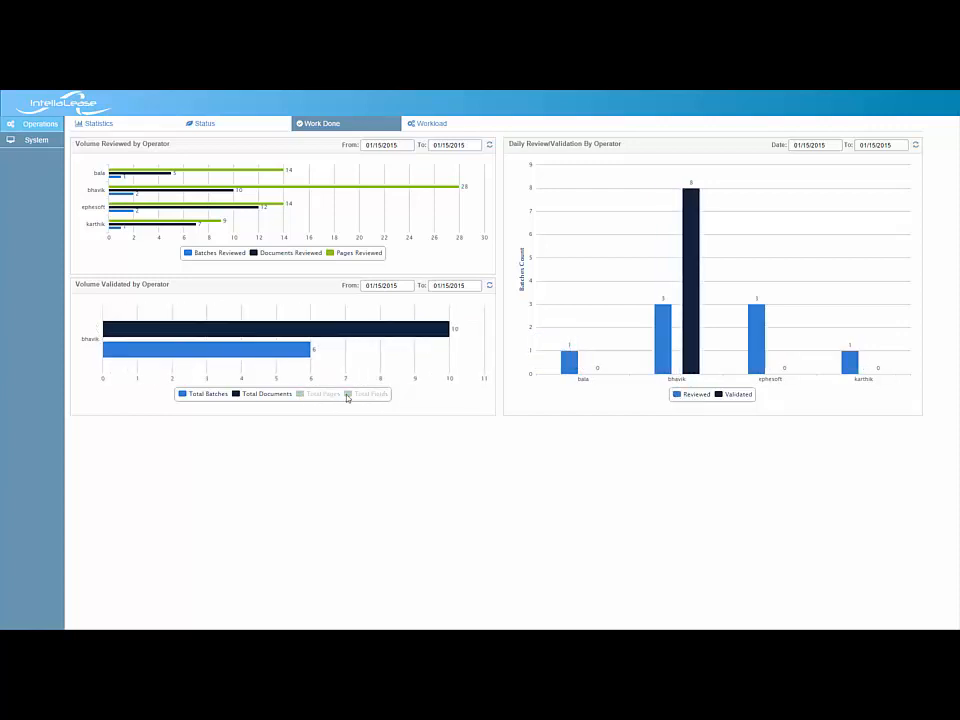
left_click(347, 397)
left_click(302, 397)
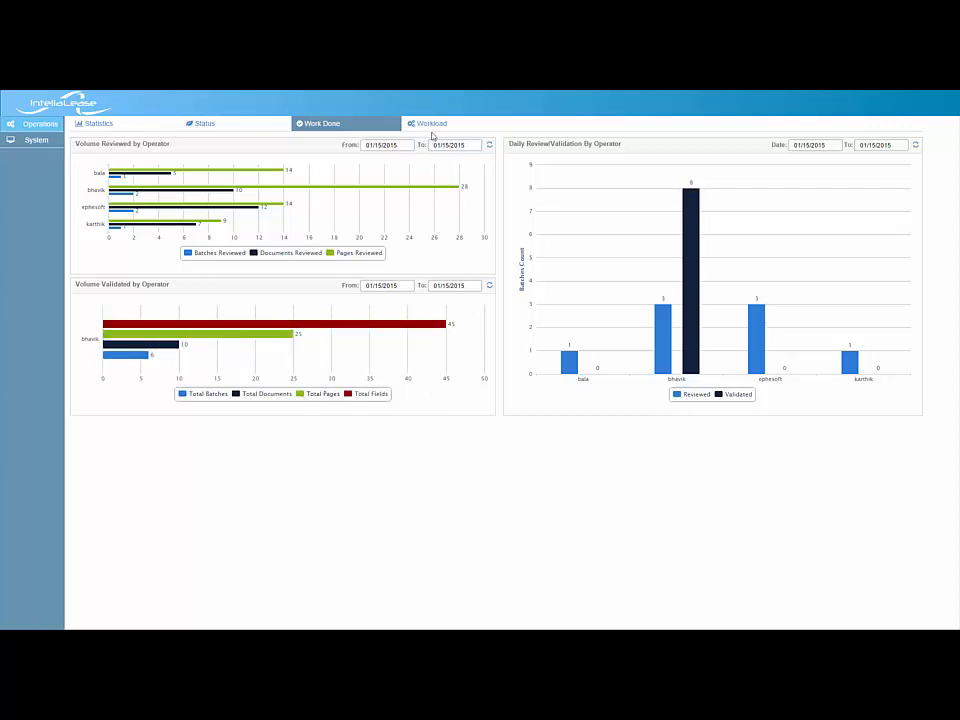
left_click(432, 133)
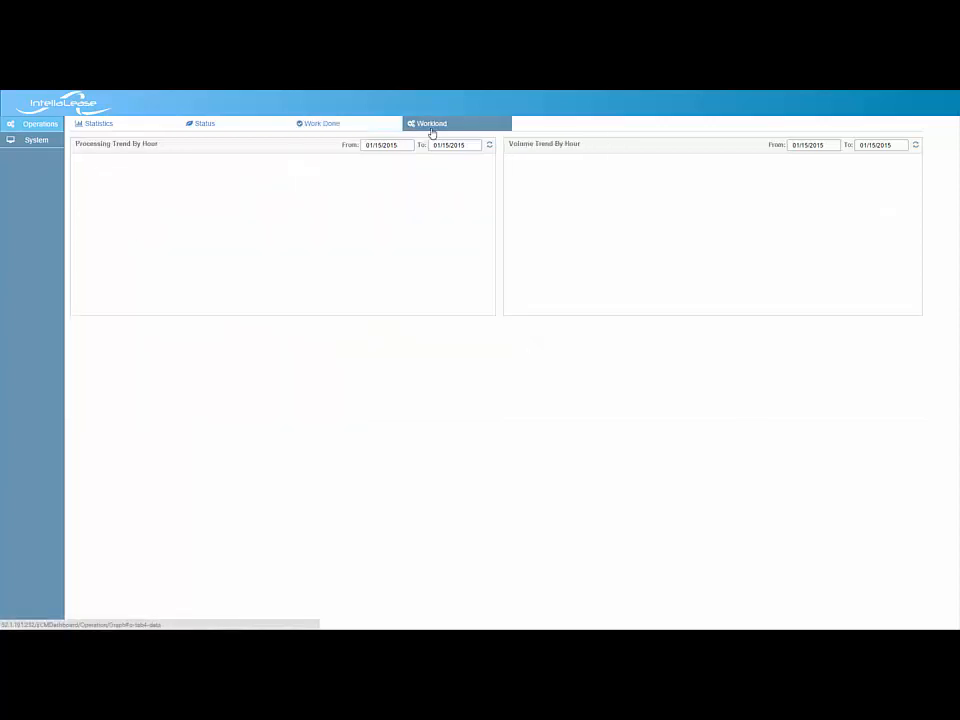